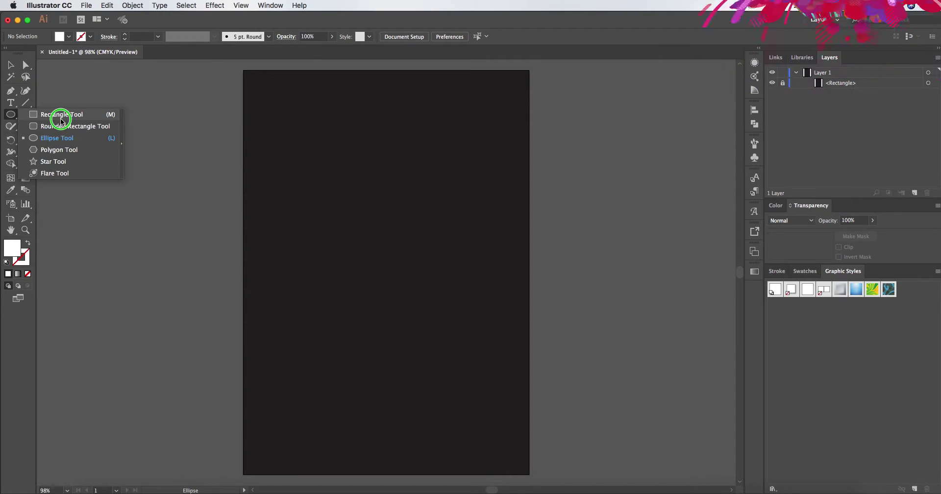
- Draw a wide rectangle across the middle of the artboard and fill it red
{"action": "left_click", "coordinate": [59, 115]}
{"action": "left_click_drag", "start_coordinate": [306, 202], "coordinate": [492, 231]}
{"action": "left_click", "coordinate": [68, 37]}
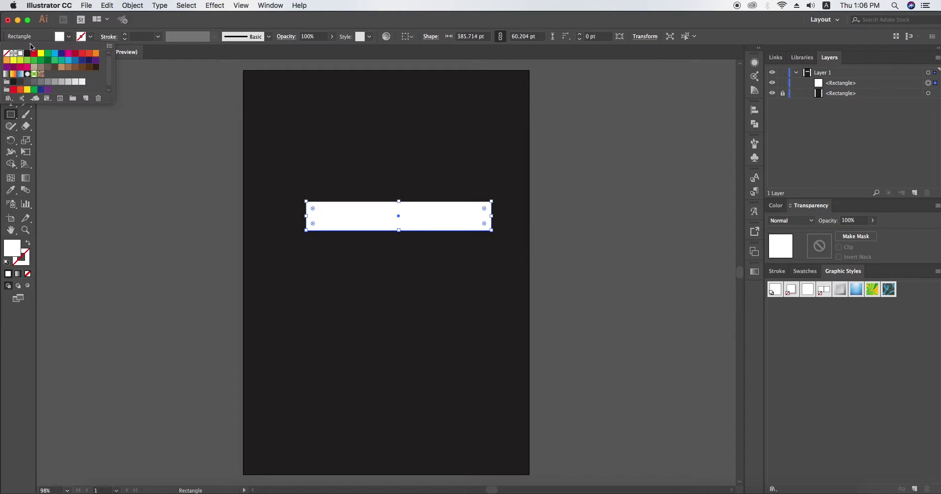
{"action": "left_click", "coordinate": [33, 56]}
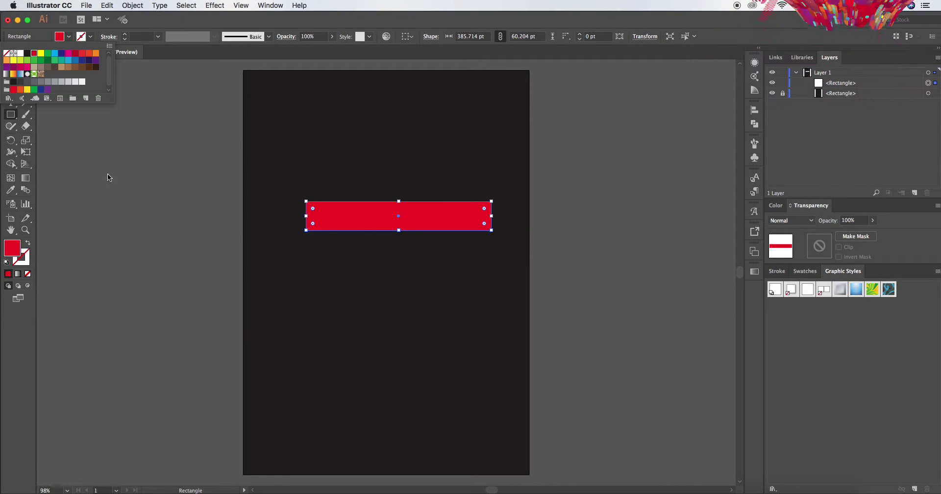
- Duplicate the red bar downward into four evenly spaced bars and select all four
{"action": "left_click", "coordinate": [10, 65]}
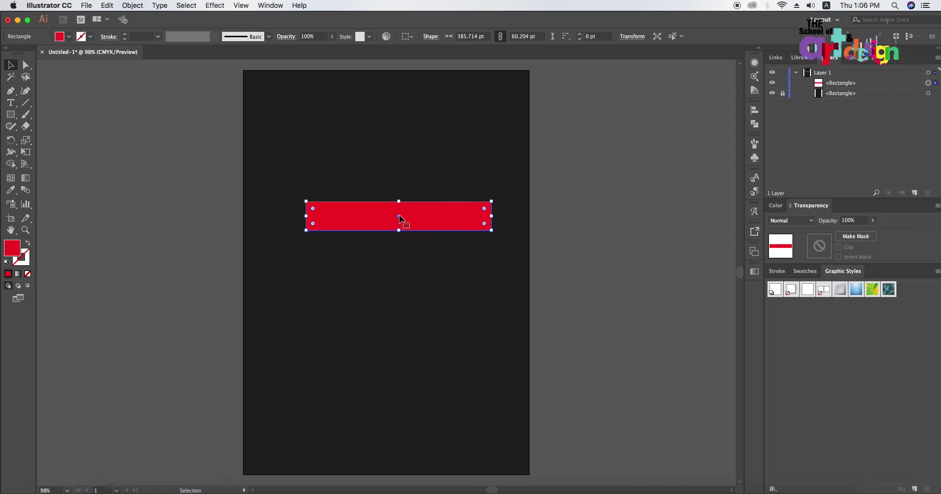
{"action": "left_click_drag", "start_coordinate": [399, 215], "coordinate": [399, 255]}
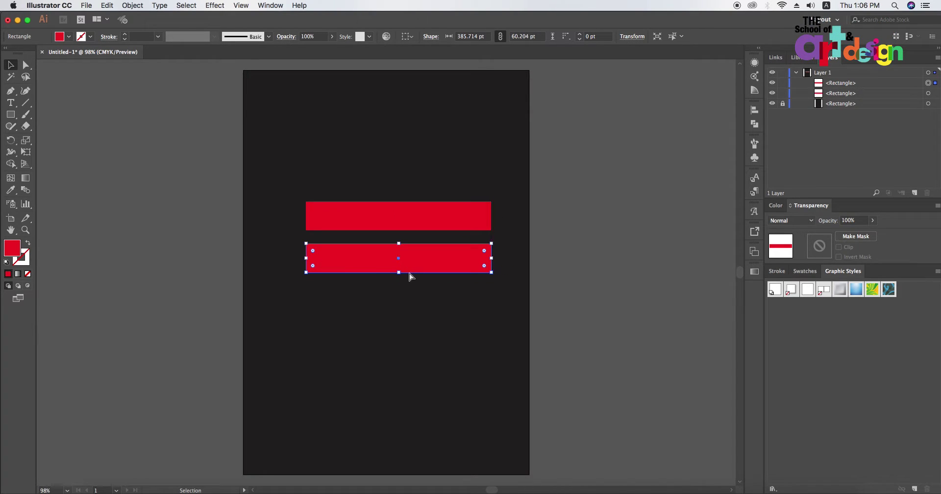
{"action": "key", "text": "ctrl+d"}
{"action": "key", "text": "ctrl+d"}
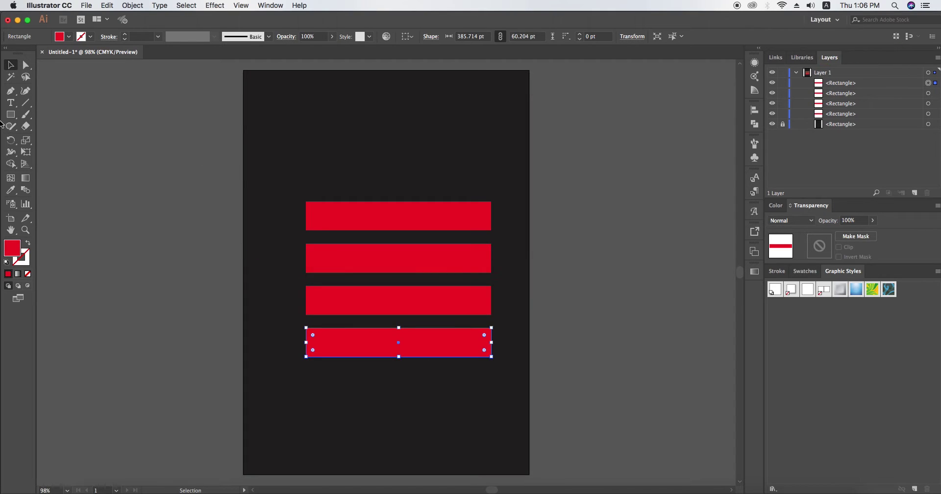
{"action": "left_click", "coordinate": [182, 228]}
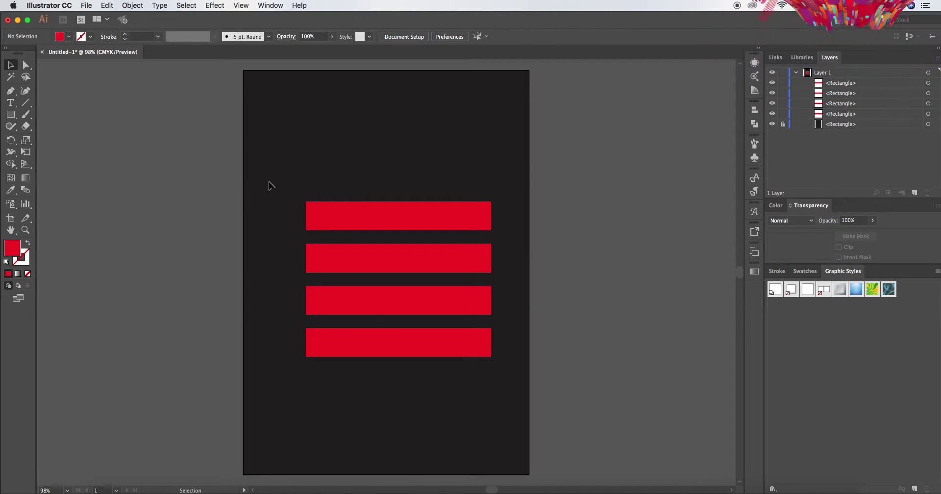
{"action": "mouse_move", "coordinate": [269, 181]}
{"action": "left_mouse_down"}
{"action": "mouse_move", "coordinate": [439, 373]}
{"action": "mouse_move", "coordinate": [490, 395]}
{"action": "left_mouse_up"}
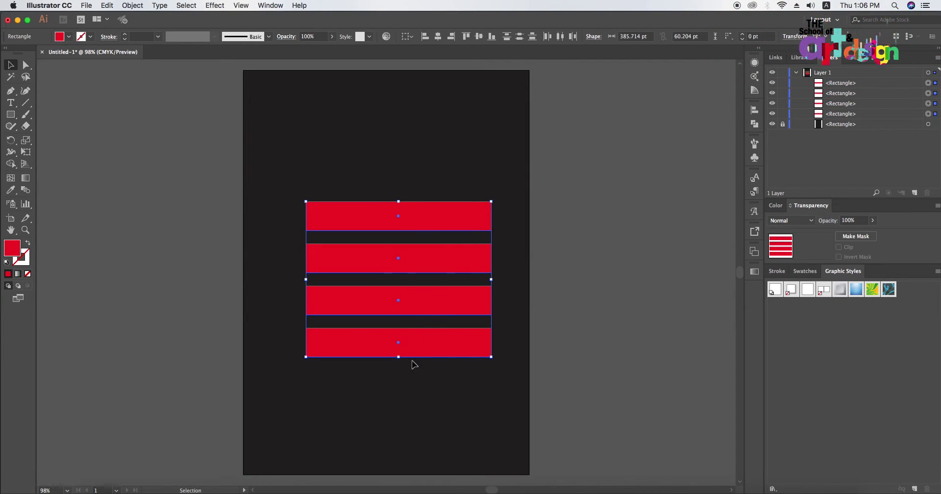
- Shorten the four bars to 54.605 pt and skew them into rising parallelograms
{"action": "left_click_drag", "start_coordinate": [400, 358], "coordinate": [399, 343]}
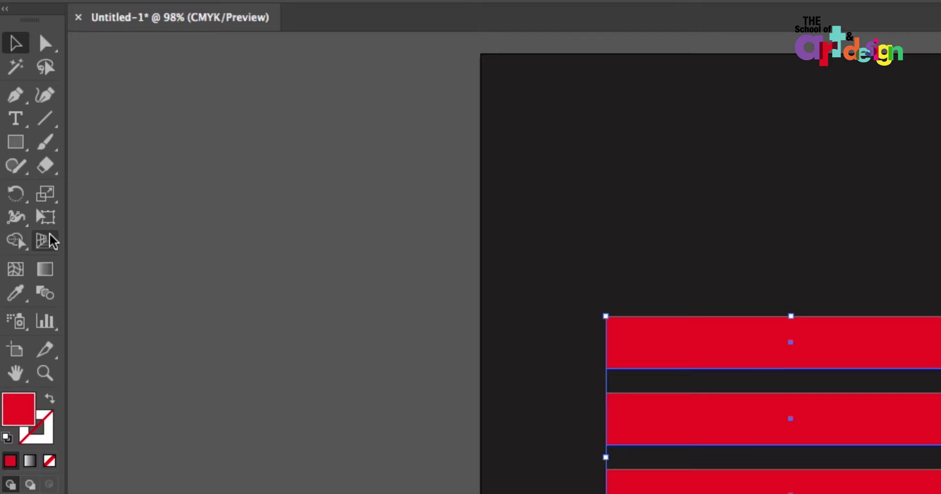
{"action": "left_click", "coordinate": [48, 222]}
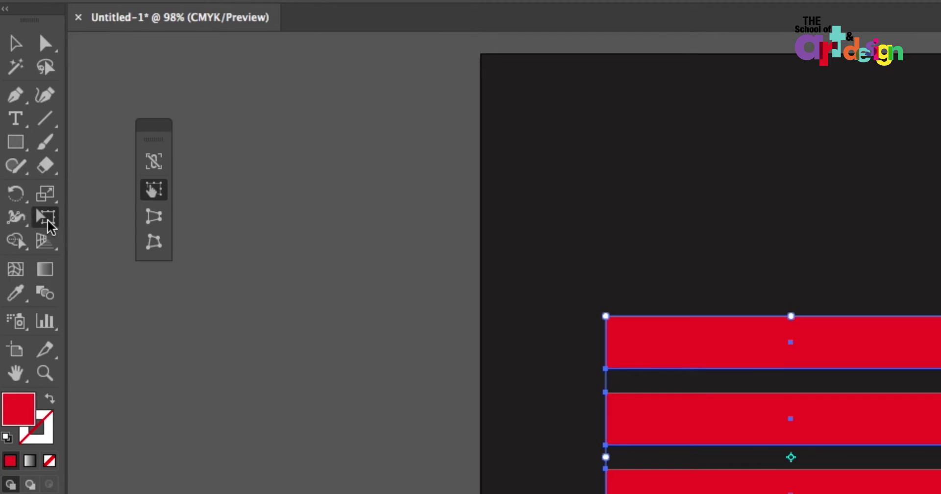
{"action": "left_click", "coordinate": [153, 194]}
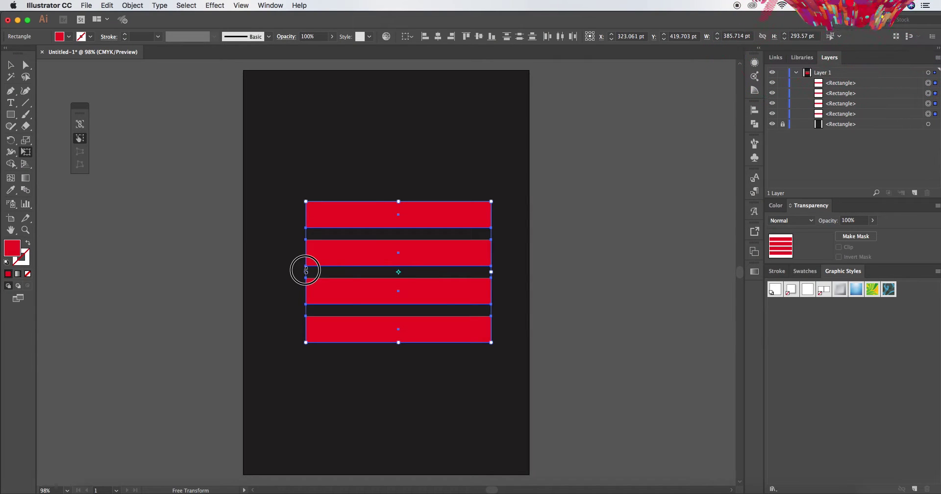
{"action": "left_click_drag", "start_coordinate": [305, 271], "coordinate": [304, 288]}
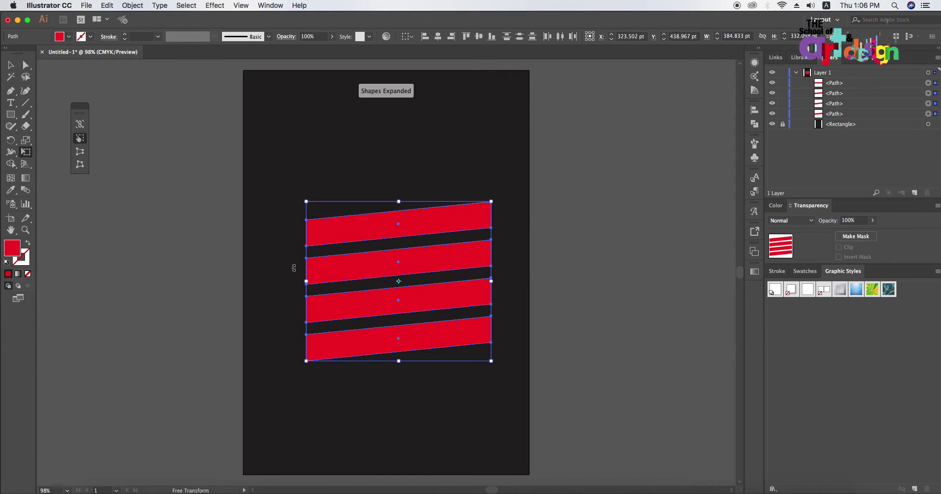
- Save the skewed stripes as the symbol 'New Symbol', then delete them from the artboard
{"action": "key", "text": "v"}
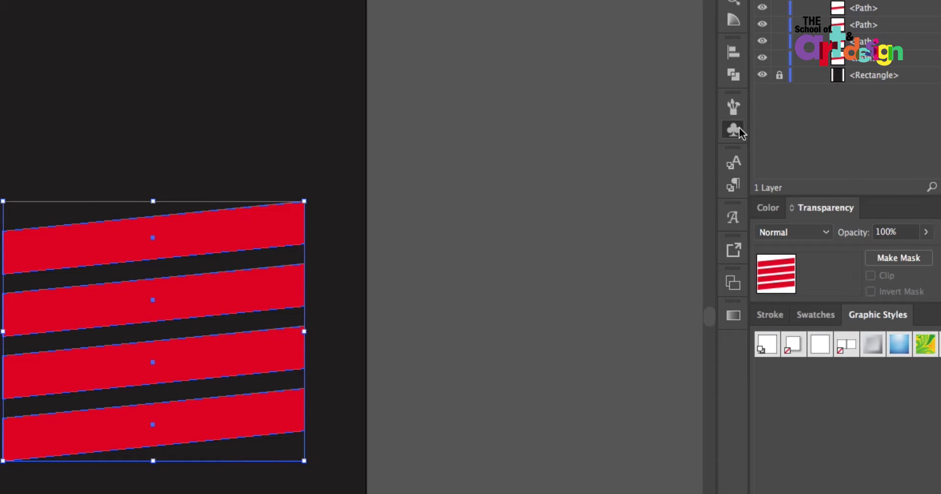
{"action": "left_click", "coordinate": [755, 157]}
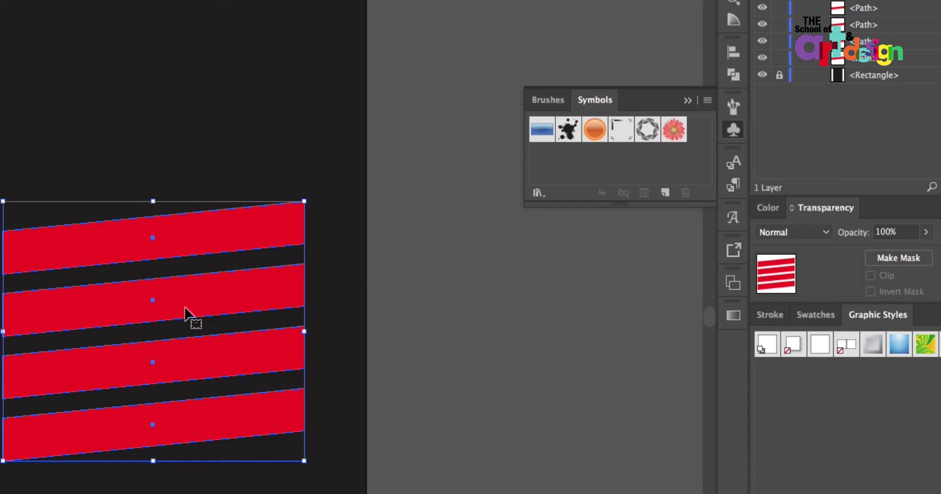
{"action": "left_click_drag", "start_coordinate": [154, 297], "coordinate": [545, 154]}
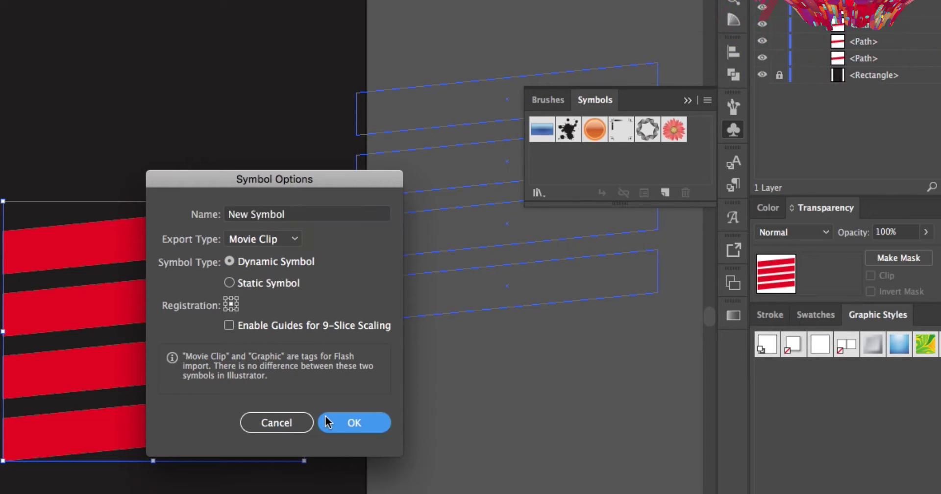
{"action": "left_click", "coordinate": [350, 420]}
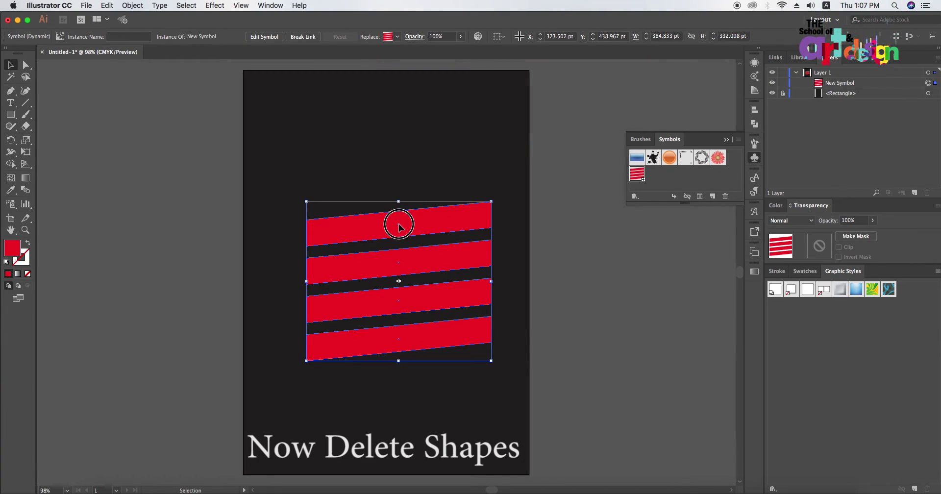
{"action": "key", "text": "Delete"}
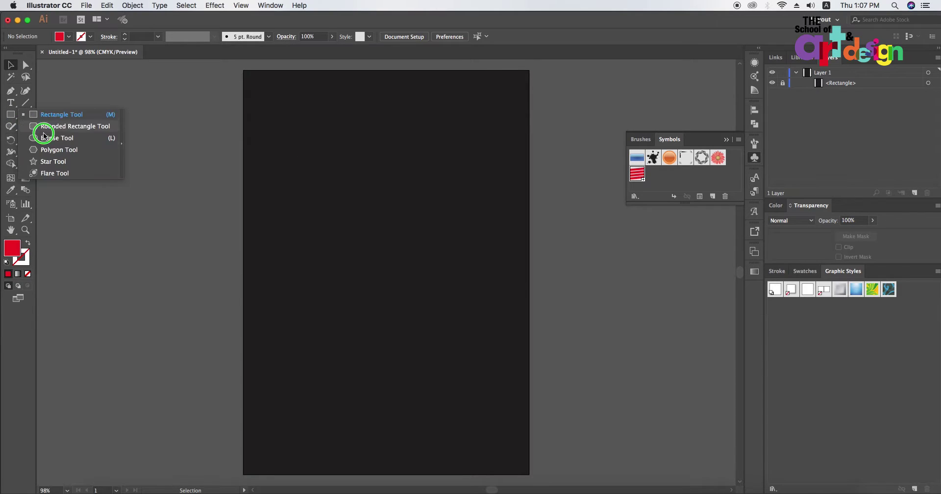
- Draw a red circle mid-artboard and delete its left anchor, leaving a right half circle
{"action": "left_click_drag", "start_coordinate": [17, 121], "coordinate": [47, 137]}
{"action": "mouse_move", "coordinate": [347, 209]}
{"action": "left_mouse_down"}
{"action": "mouse_move", "coordinate": [392, 271]}
{"action": "mouse_move", "coordinate": [458, 402]}
{"action": "left_mouse_up"}
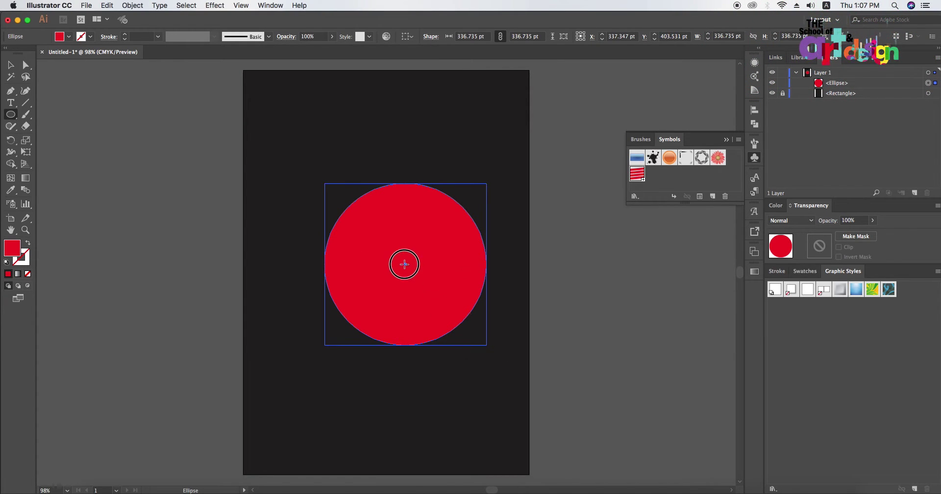
{"action": "left_click_drag", "start_coordinate": [404, 264], "coordinate": [391, 267]}
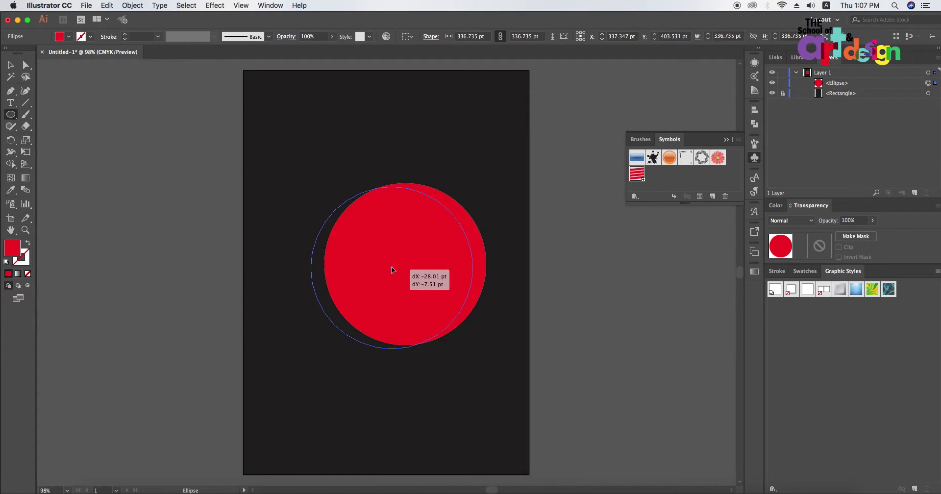
{"action": "left_click", "coordinate": [26, 64]}
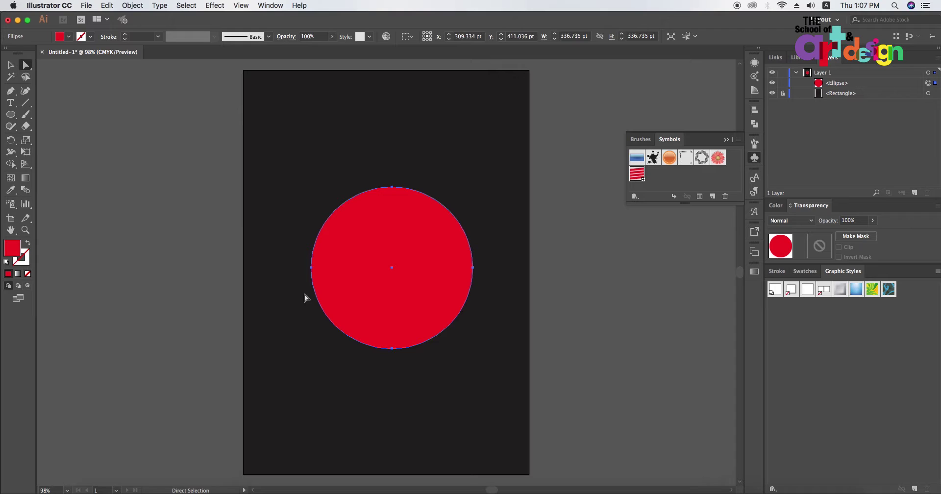
{"action": "left_click", "coordinate": [311, 268]}
{"action": "key", "text": "Delete"}
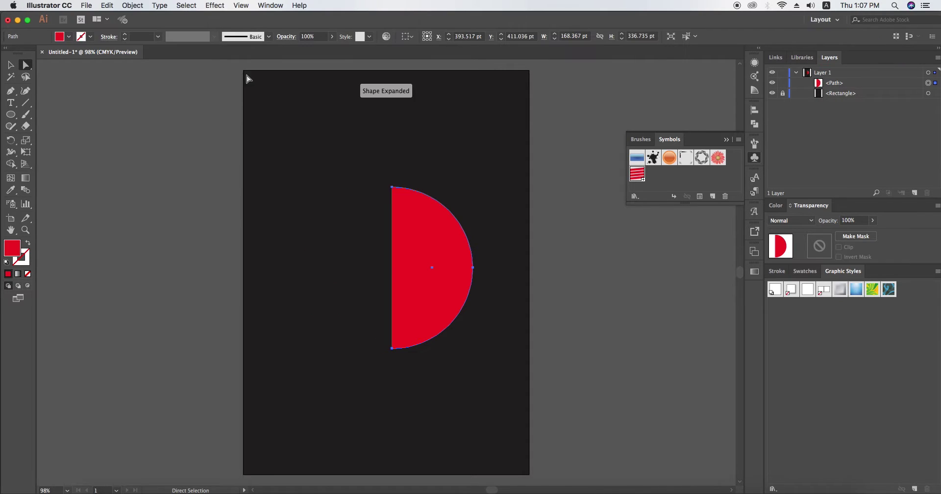
{"action": "left_click", "coordinate": [10, 65]}
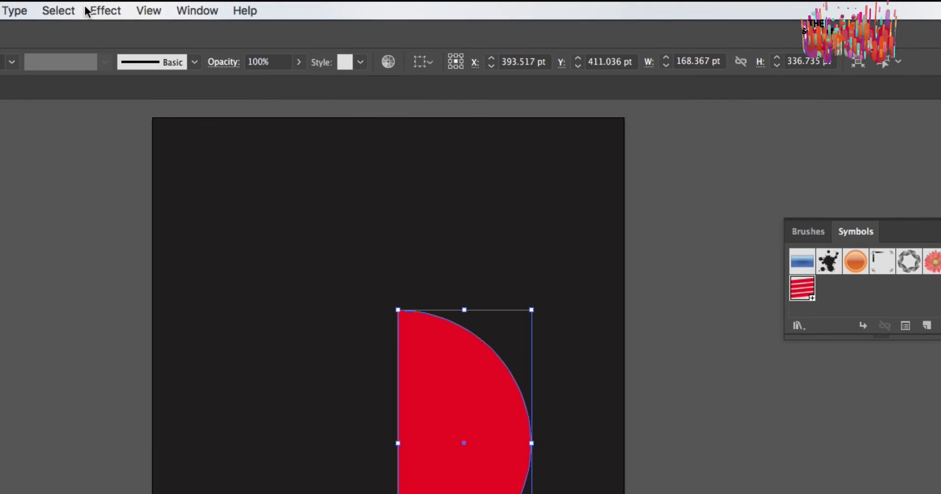
- Apply a 3D Revolve with preview, rotating the sphere to about -5°, -24°, 11°
{"action": "left_click", "coordinate": [213, 6]}
{"action": "mouse_move", "coordinate": [117, 111]}
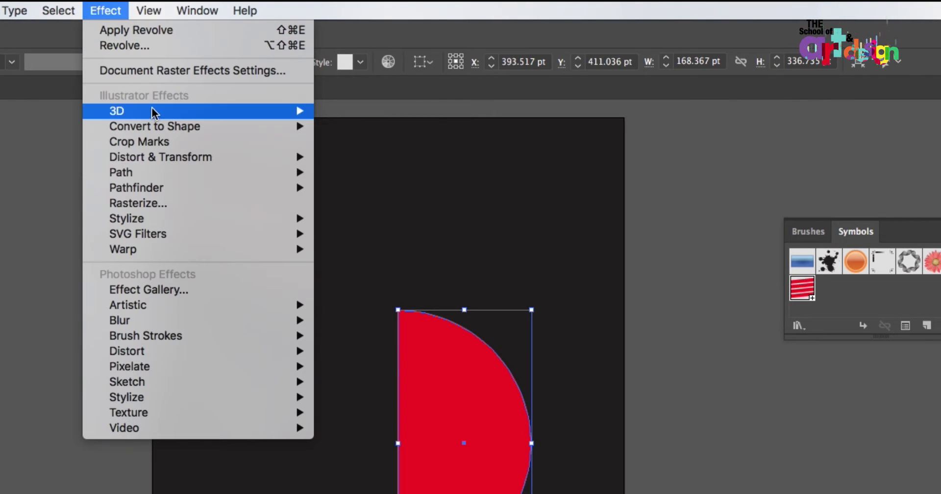
{"action": "left_click", "coordinate": [338, 127]}
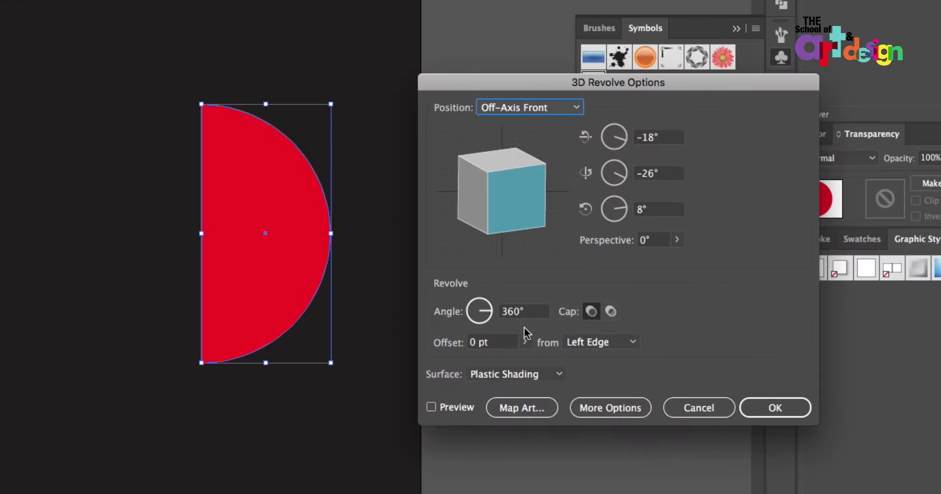
{"action": "left_click", "coordinate": [532, 410]}
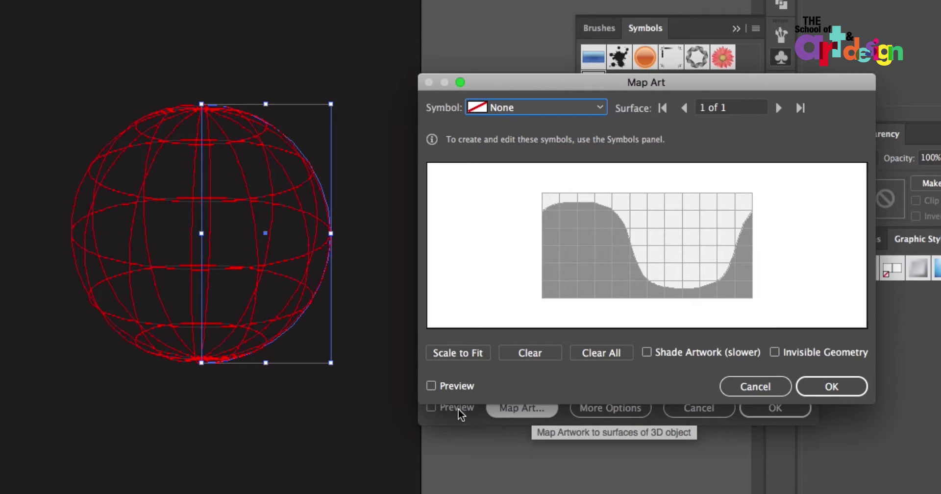
{"action": "left_click", "coordinate": [756, 386]}
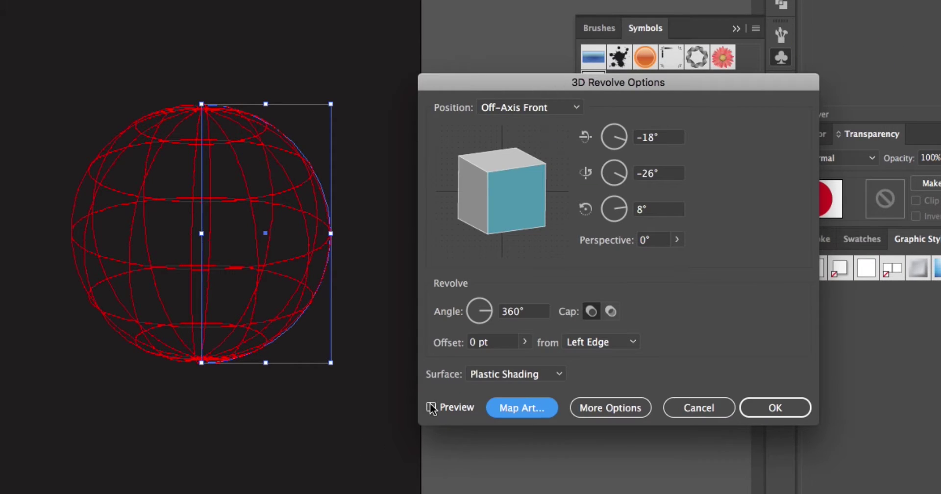
{"action": "left_click", "coordinate": [430, 404]}
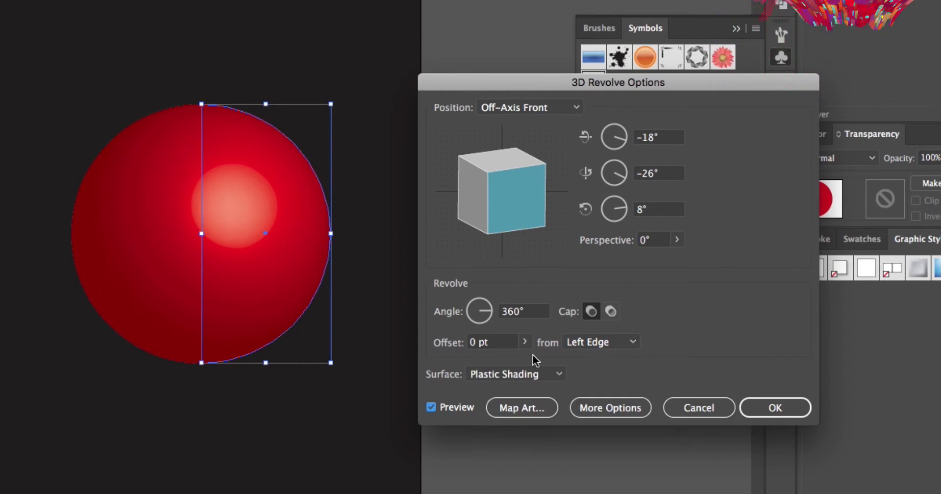
{"action": "mouse_move", "coordinate": [505, 185]}
{"action": "left_mouse_down"}
{"action": "mouse_move", "coordinate": [519, 214]}
{"action": "mouse_move", "coordinate": [521, 206]}
{"action": "mouse_move", "coordinate": [537, 213]}
{"action": "left_mouse_up"}
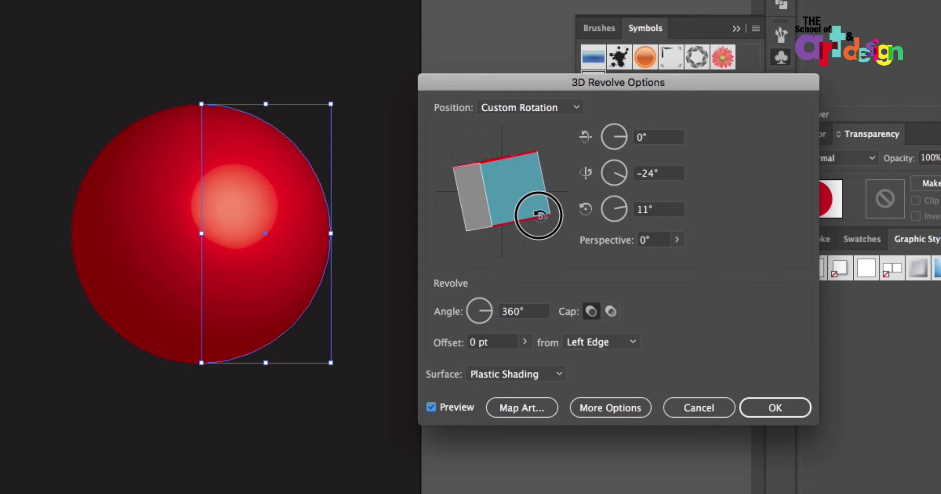
- Map the 'New Symbol' stripes onto the sphere, enlarged and rotated to wrap diagonally
{"action": "left_click", "coordinate": [522, 408]}
{"action": "left_click", "coordinate": [600, 108]}
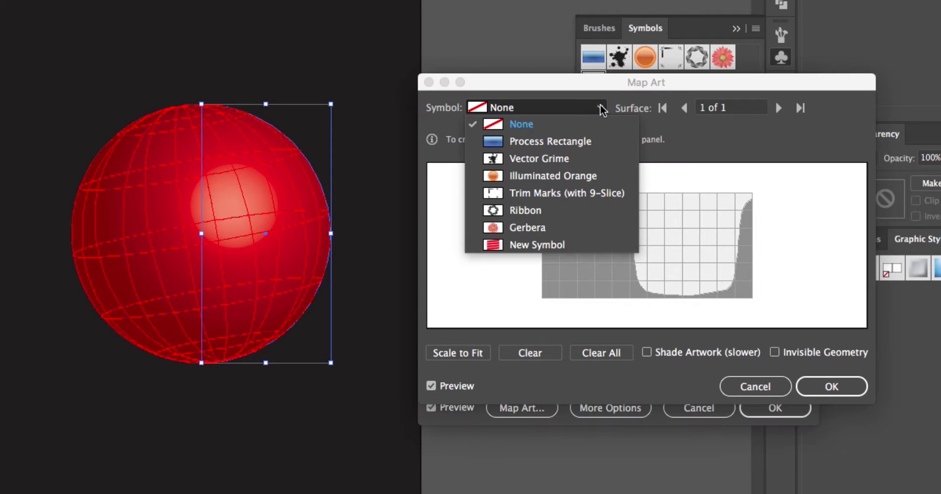
{"action": "left_click", "coordinate": [563, 248]}
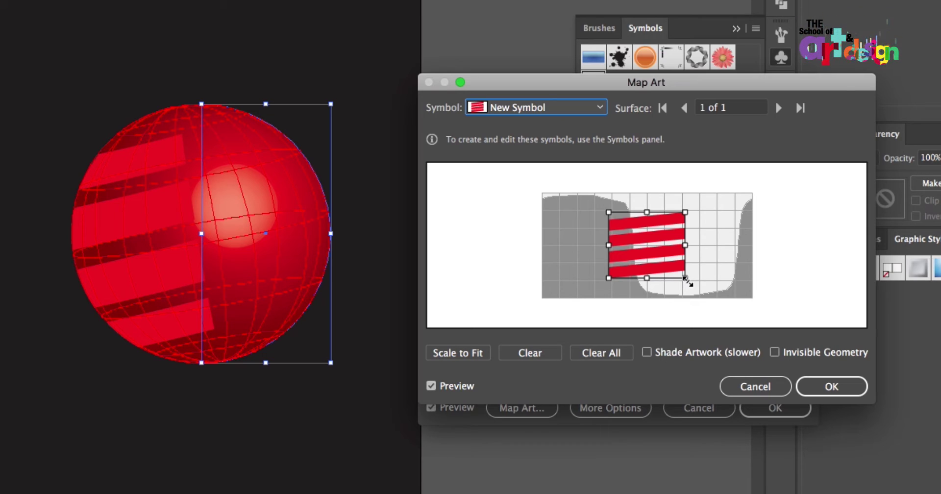
{"action": "left_click_drag", "start_coordinate": [685, 278], "coordinate": [769, 297]}
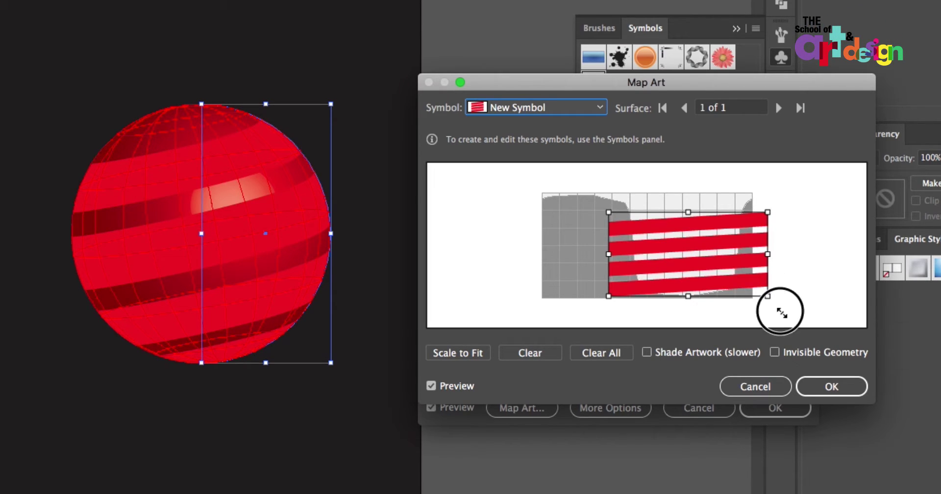
{"action": "left_click_drag", "start_coordinate": [783, 313], "coordinate": [785, 270]}
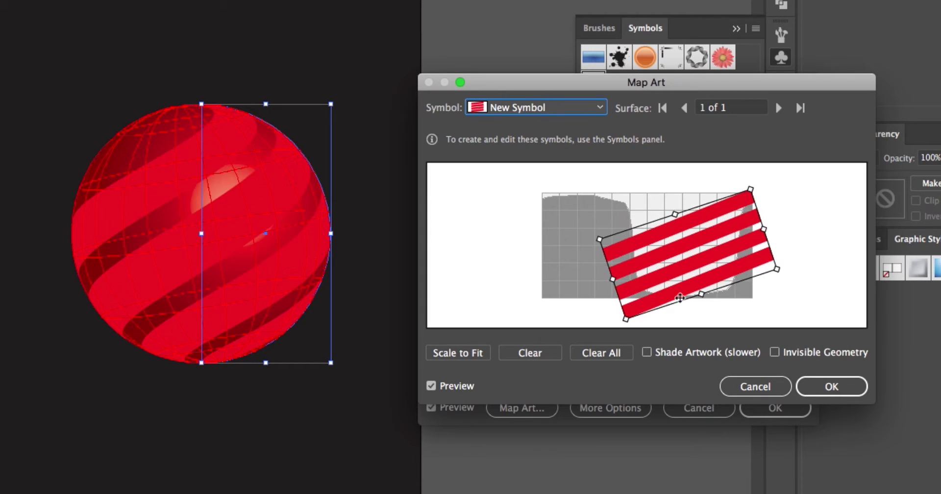
{"action": "left_click_drag", "start_coordinate": [613, 276], "coordinate": [545, 300]}
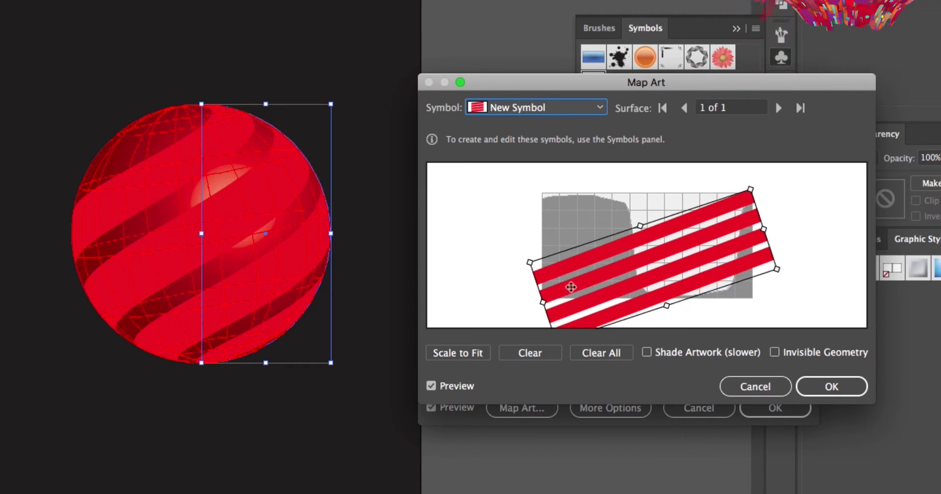
{"action": "left_click_drag", "start_coordinate": [602, 281], "coordinate": [586, 263]}
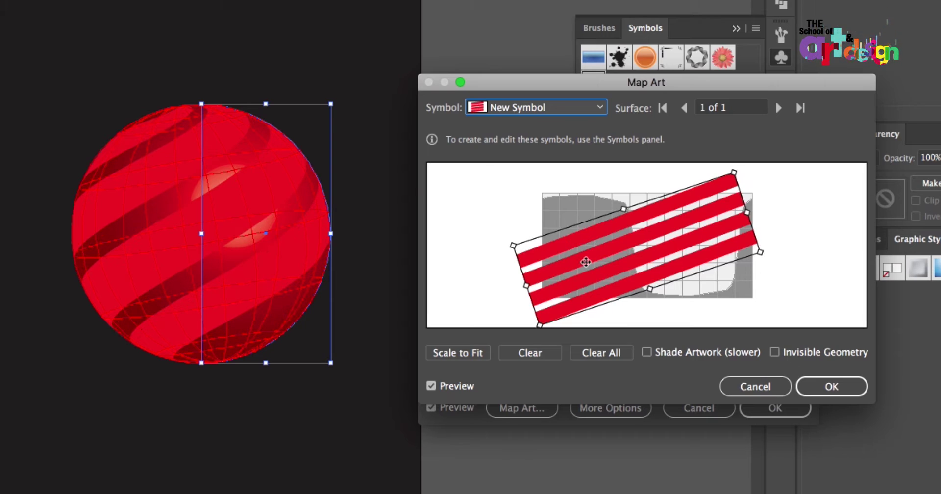
{"action": "left_click_drag", "start_coordinate": [655, 291], "coordinate": [662, 297]}
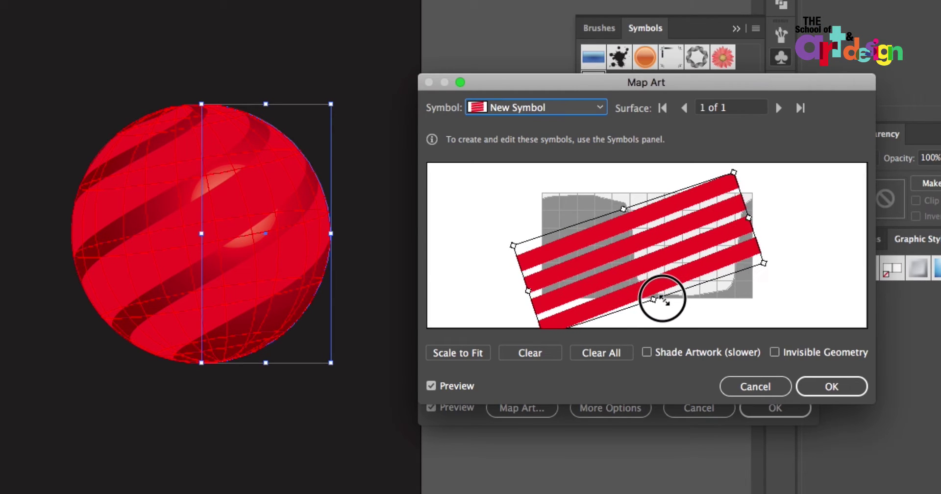
{"action": "left_click_drag", "start_coordinate": [686, 238], "coordinate": [694, 231]}
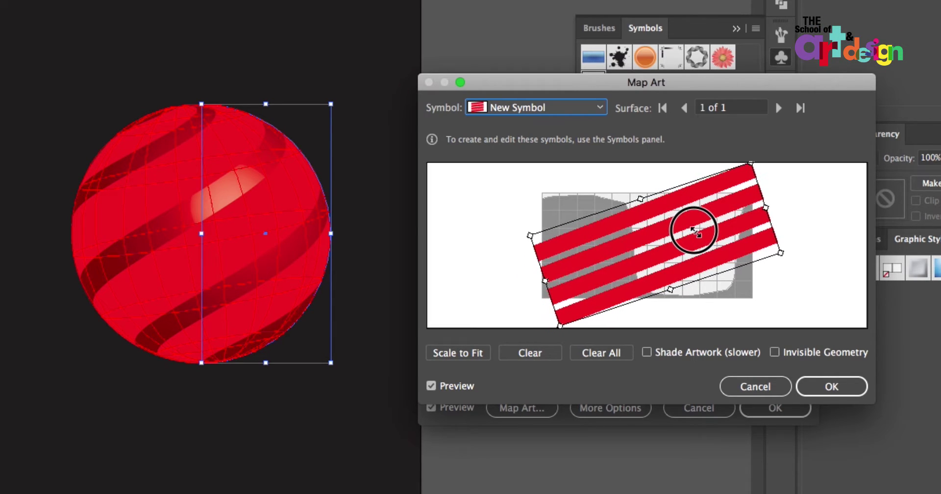
{"action": "left_click_drag", "start_coordinate": [546, 286], "coordinate": [538, 285]}
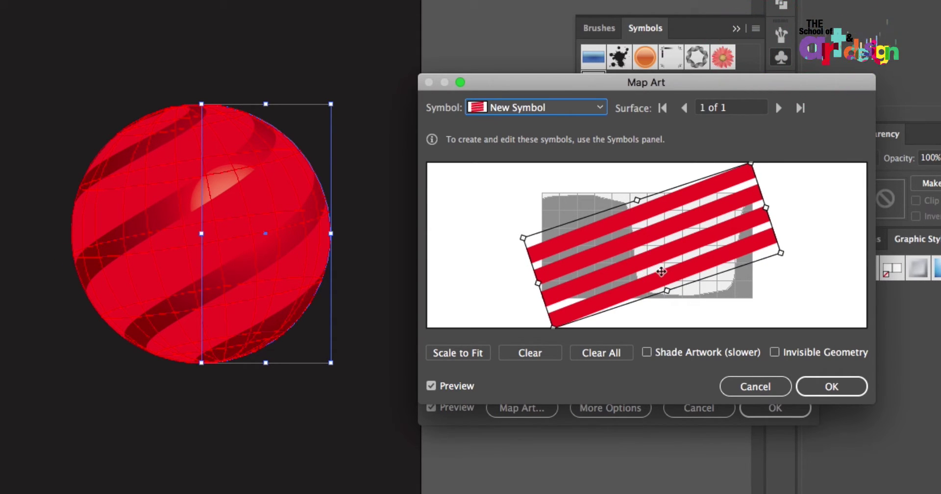
{"action": "left_click_drag", "start_coordinate": [670, 293], "coordinate": [671, 294]}
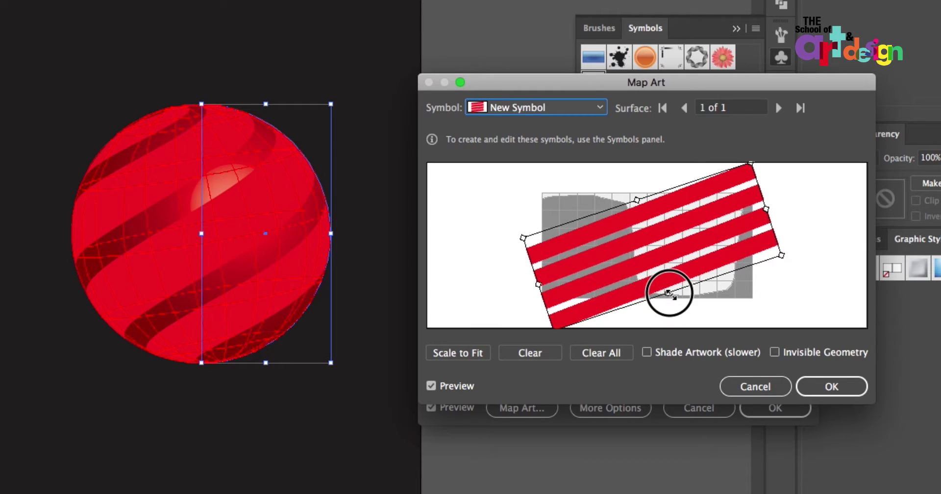
- Turn on Shade Artwork and Invisible Geometry, then confirm Map Art and the 3D Revolve
{"action": "left_click", "coordinate": [652, 356]}
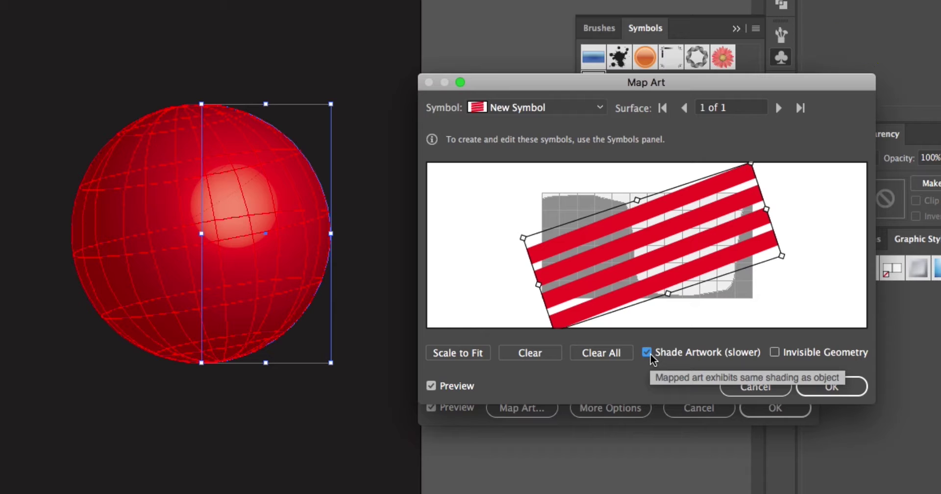
{"action": "left_click", "coordinate": [651, 356]}
{"action": "left_click", "coordinate": [774, 352]}
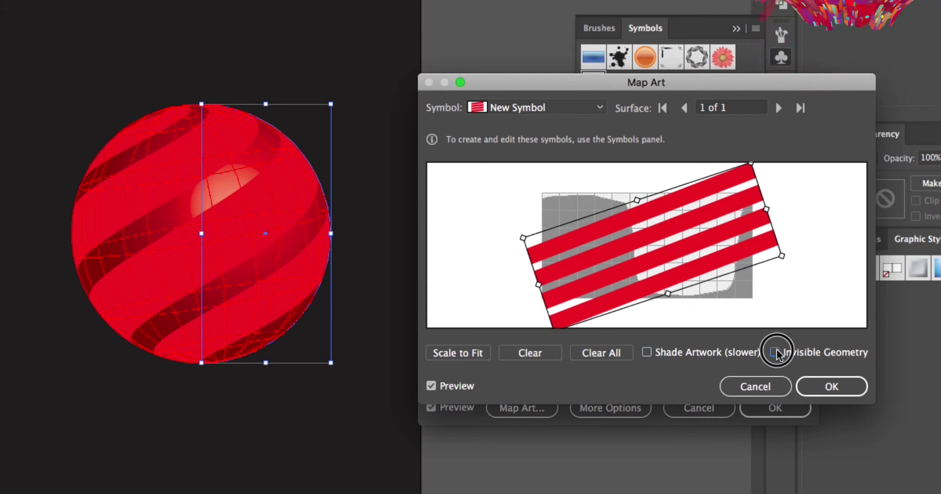
{"action": "left_click", "coordinate": [648, 352]}
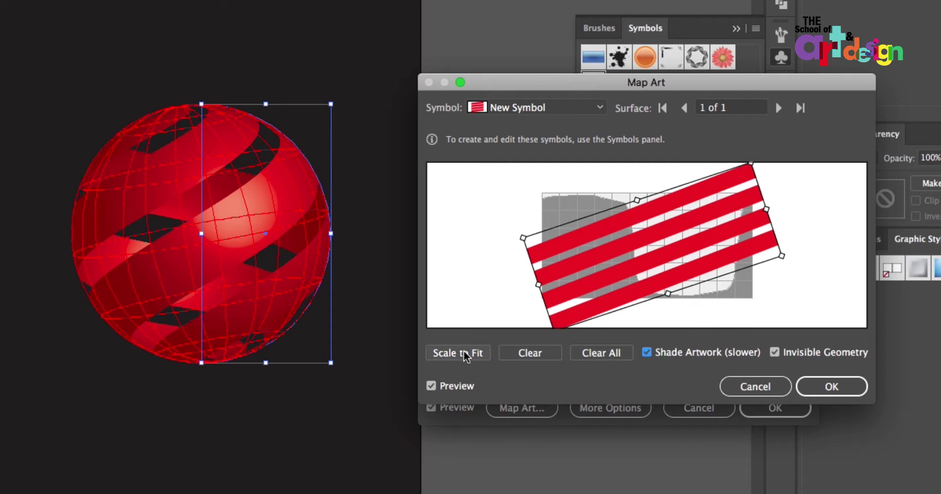
{"action": "left_click", "coordinate": [833, 386]}
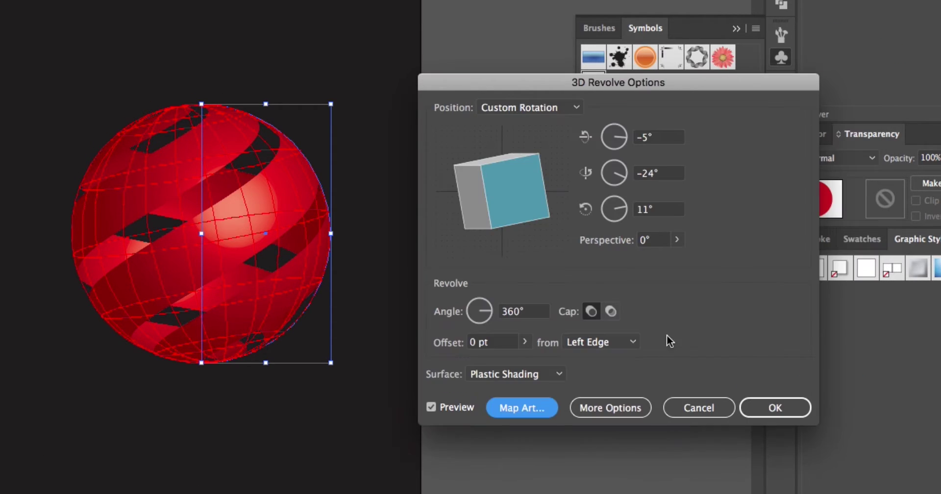
{"action": "left_click", "coordinate": [761, 404]}
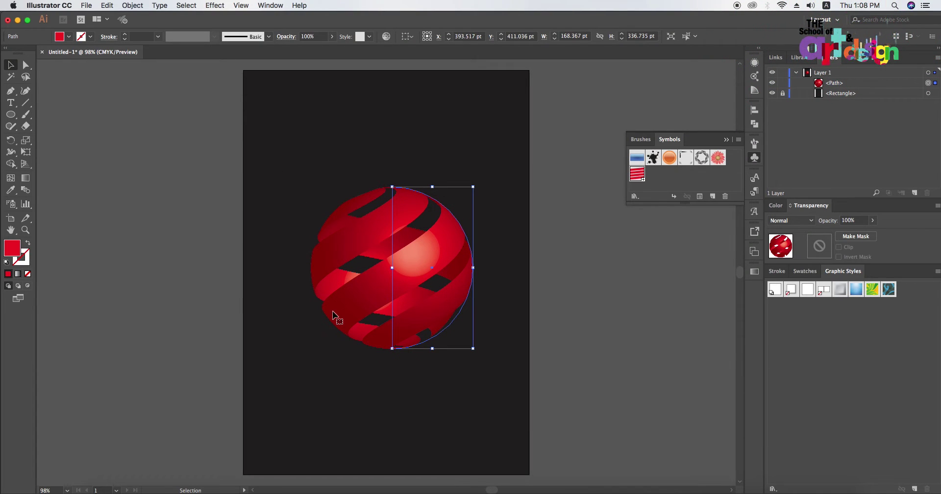
- Select the striped sphere and use Expand Appearance to make it an editable group
{"action": "left_click", "coordinate": [290, 330]}
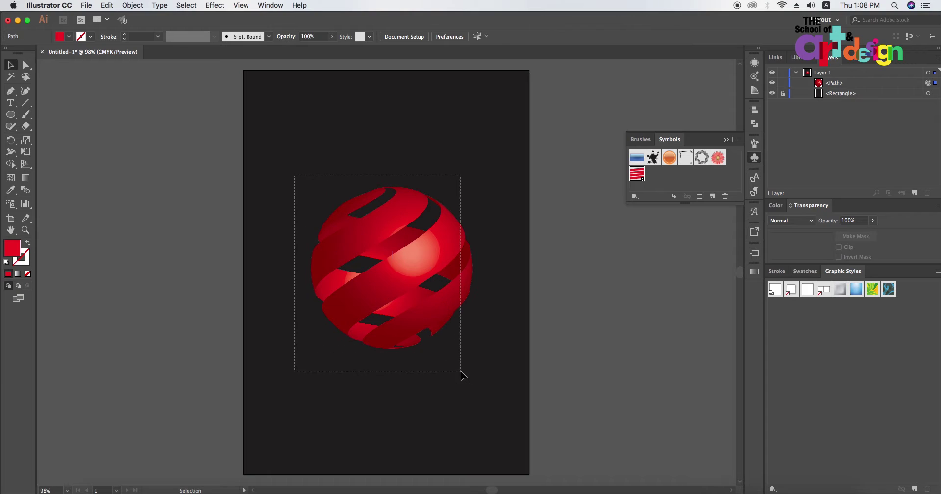
{"action": "left_click_drag", "start_coordinate": [322, 211], "coordinate": [460, 343]}
{"action": "left_click", "coordinate": [132, 5]}
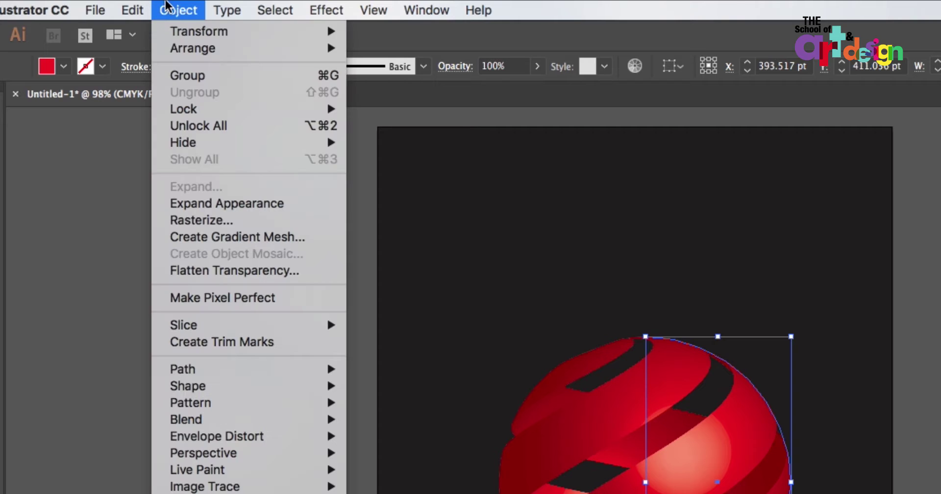
{"action": "left_click", "coordinate": [179, 121]}
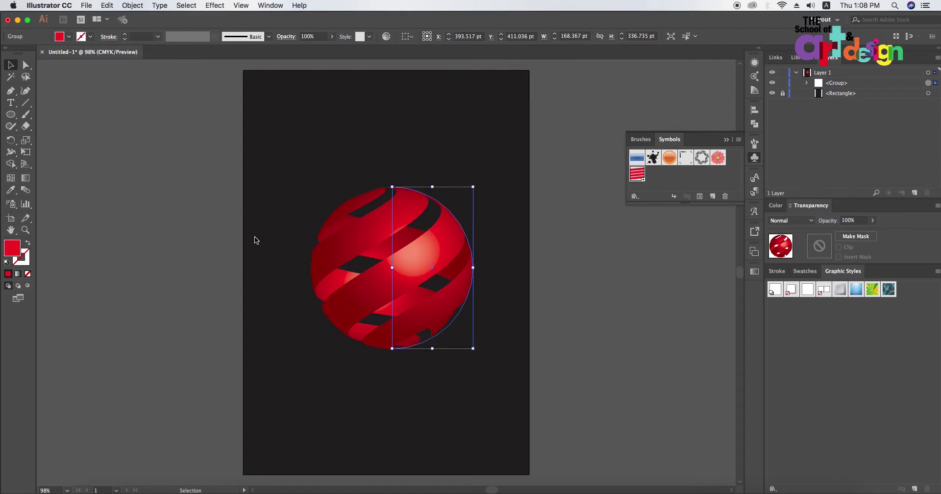
{"action": "left_click", "coordinate": [210, 242]}
{"action": "left_click_drag", "start_coordinate": [280, 177], "coordinate": [501, 394]}
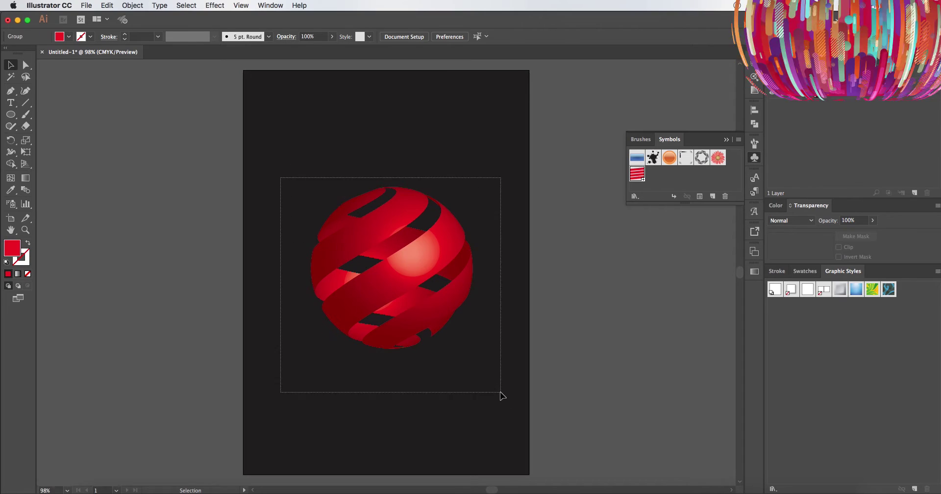
{"action": "right_click", "coordinate": [355, 255]}
{"action": "left_click", "coordinate": [270, 258]}
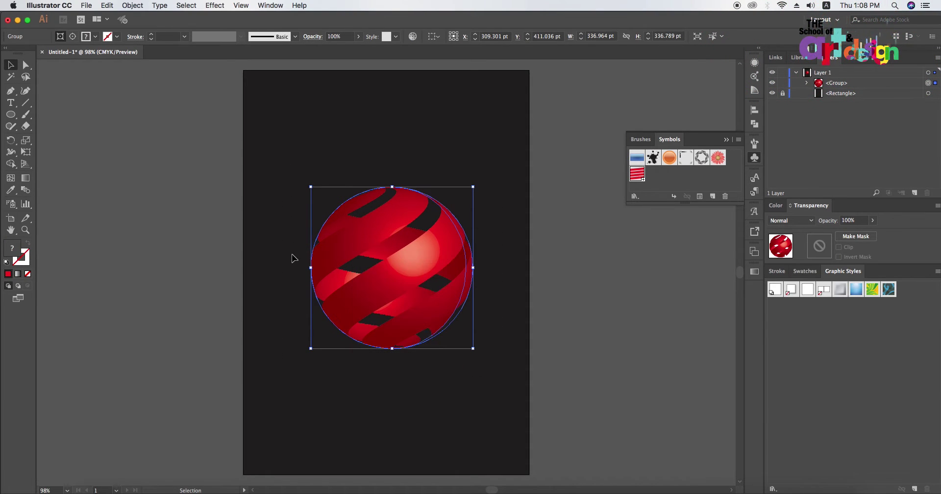
{"action": "left_click", "coordinate": [229, 216]}
- Draw a small white-filled circle above the striped sphere
{"action": "left_click", "coordinate": [10, 114]}
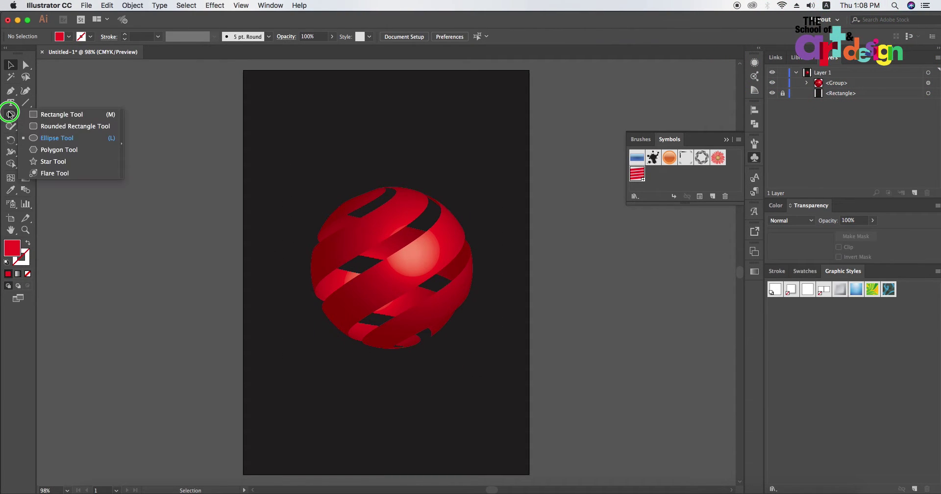
{"action": "left_click", "coordinate": [57, 136]}
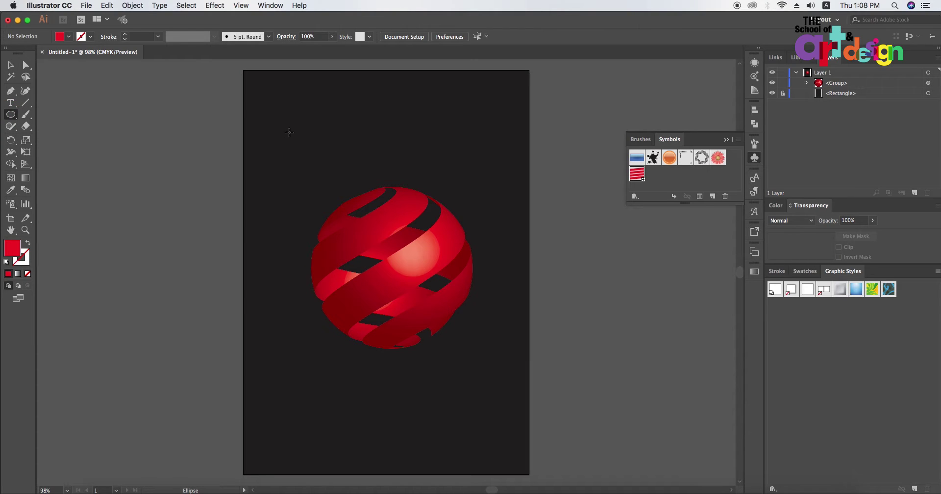
{"action": "left_click_drag", "start_coordinate": [346, 179], "coordinate": [382, 192]}
{"action": "left_click", "coordinate": [69, 37]}
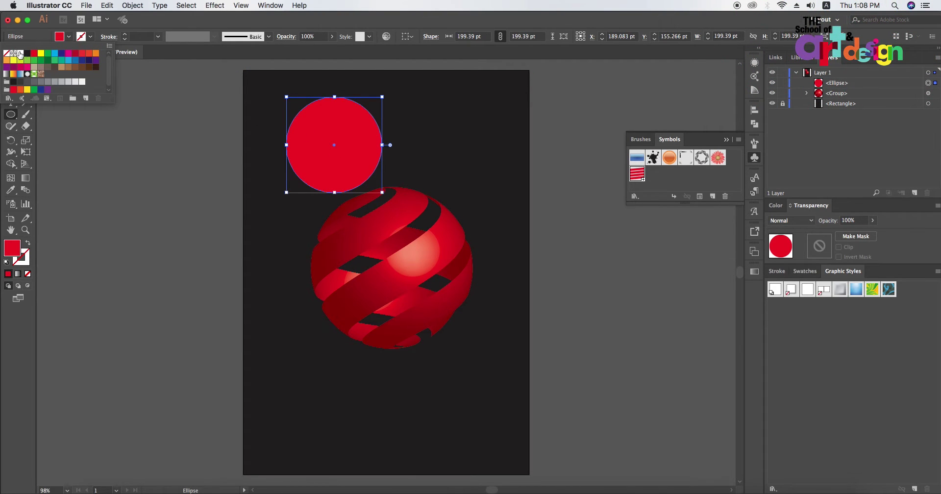
{"action": "left_click", "coordinate": [15, 53]}
- Delete the white circle's left anchor point to leave a right half circle
{"action": "left_click", "coordinate": [26, 67]}
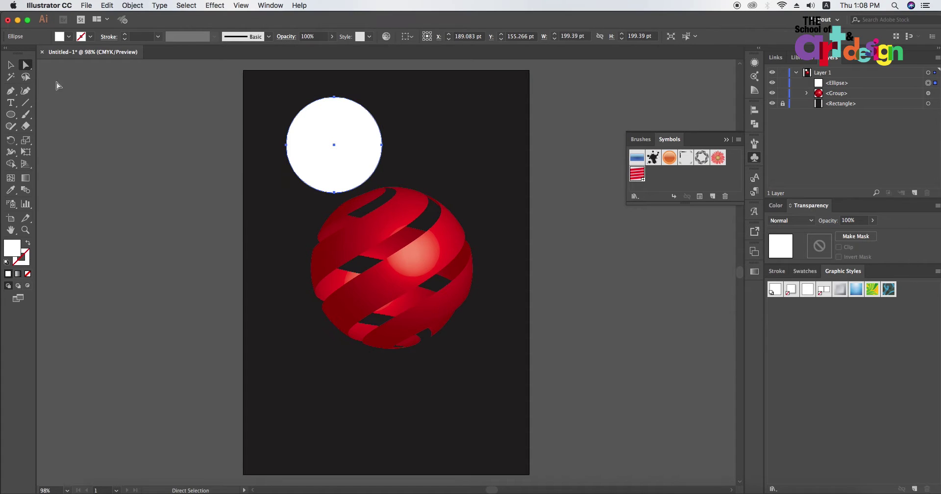
{"action": "left_click", "coordinate": [287, 147]}
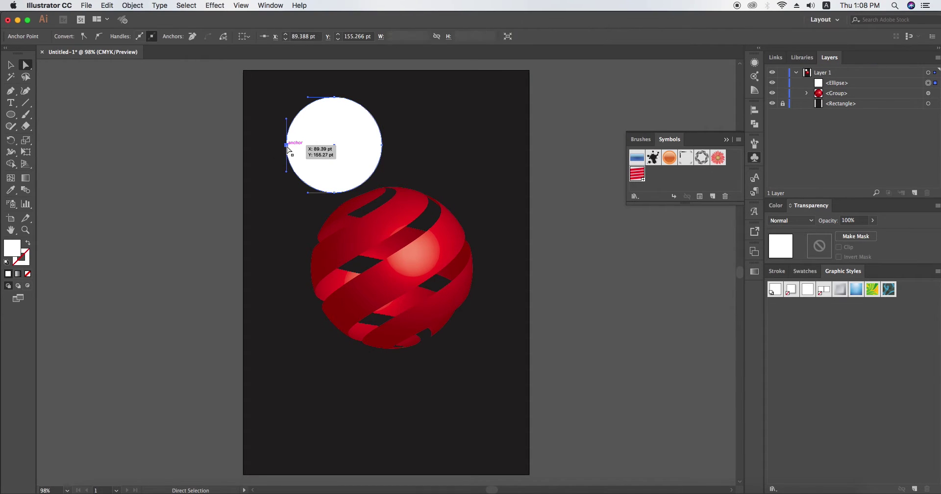
{"action": "key", "text": "Delete"}
{"action": "left_click", "coordinate": [215, 5]}
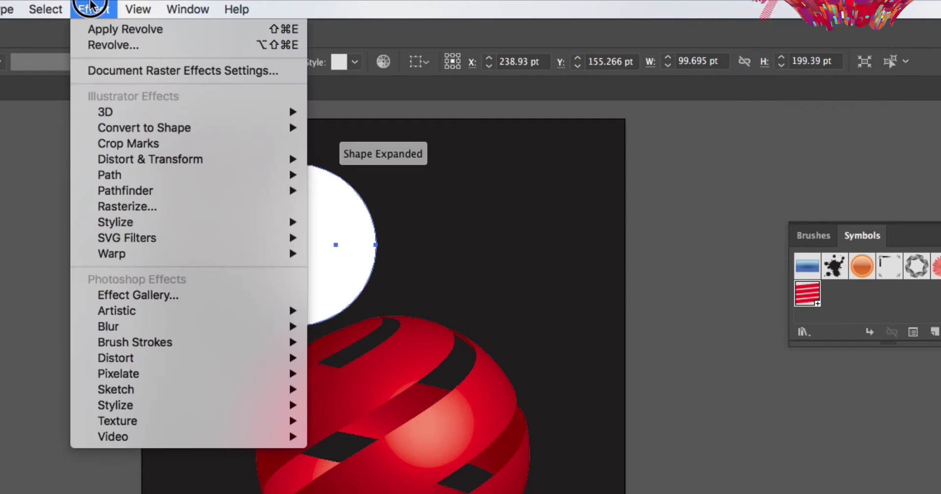
{"action": "mouse_move", "coordinate": [105, 112]}
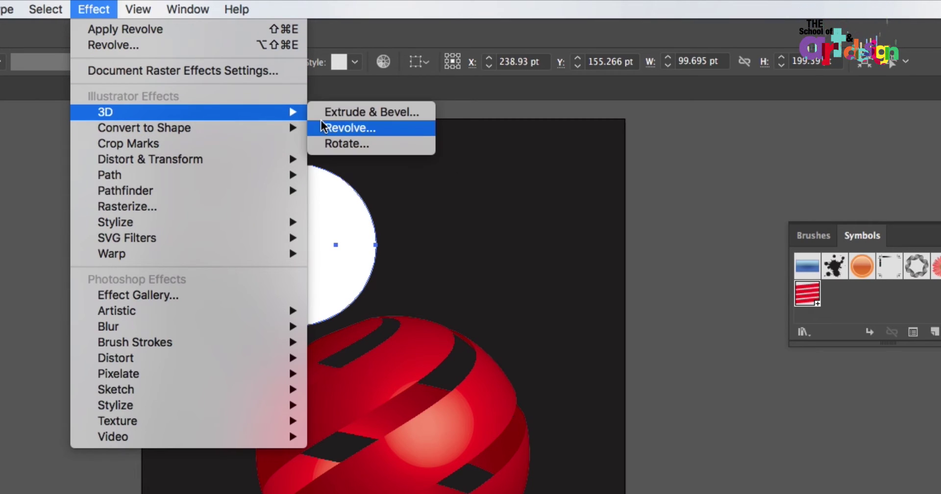
- Revolve the white half circle in 3D, rotated to face almost straight on, and apply it
{"action": "left_click", "coordinate": [324, 127]}
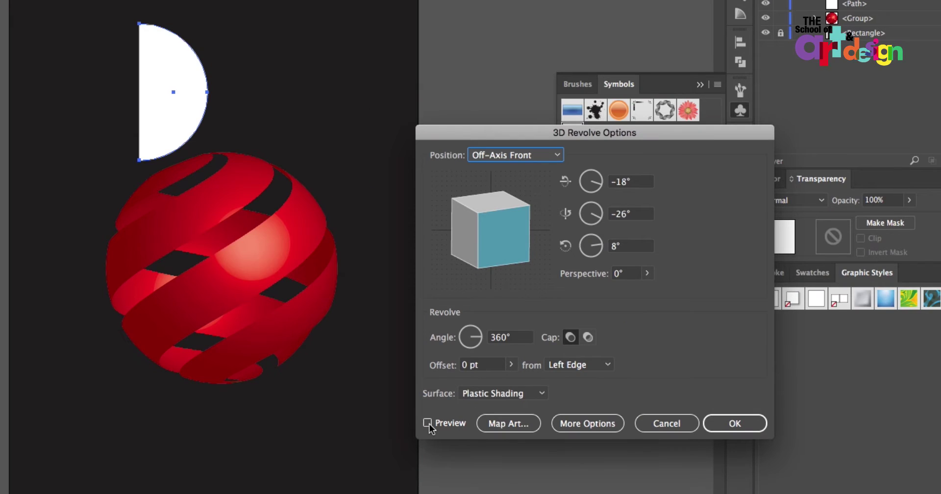
{"action": "left_click", "coordinate": [428, 424]}
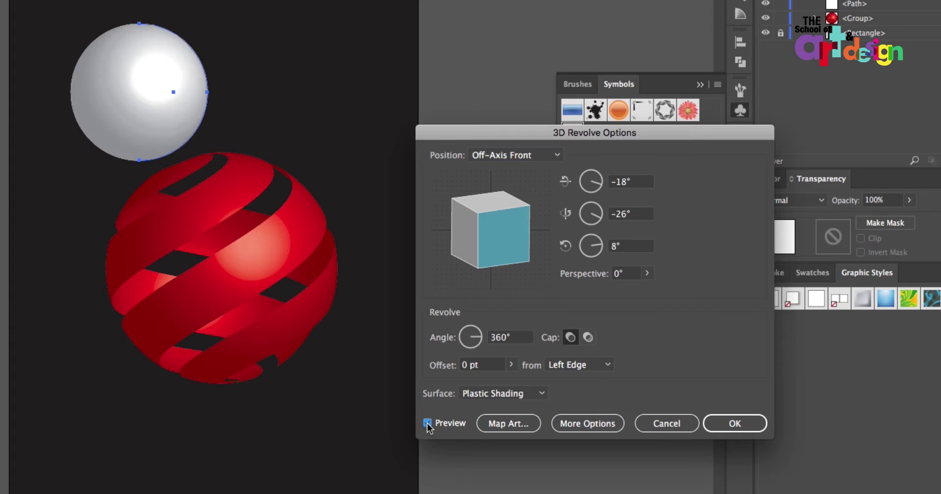
{"action": "left_click_drag", "start_coordinate": [496, 231], "coordinate": [489, 235]}
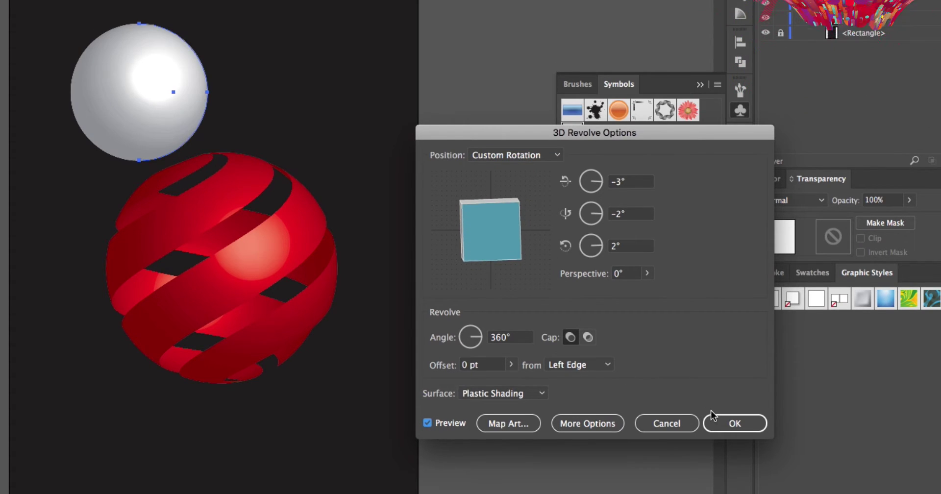
{"action": "left_click", "coordinate": [718, 430]}
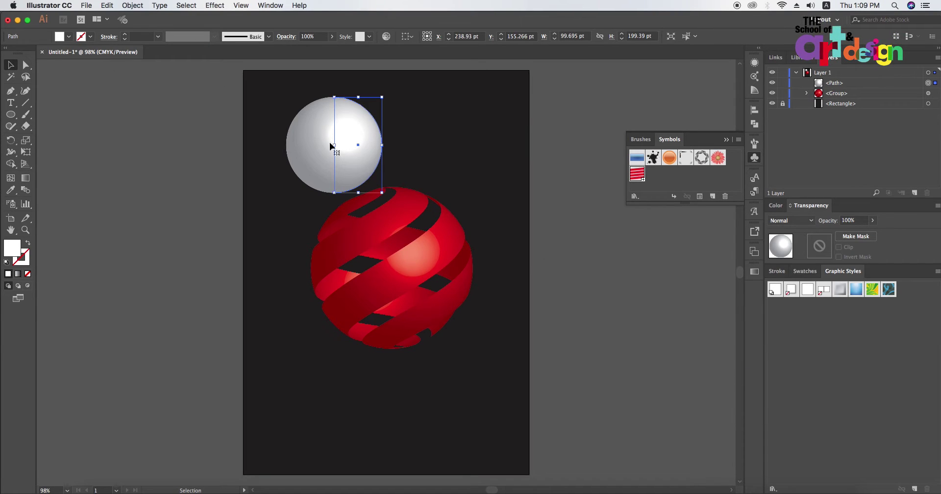
- Expand the white sphere's appearance and scale it up over the red striped sphere
{"action": "left_click", "coordinate": [140, 6]}
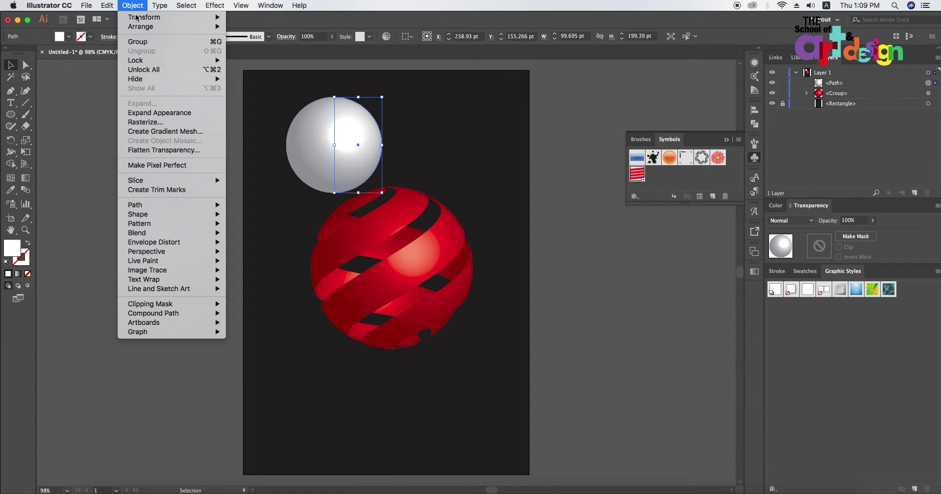
{"action": "left_click", "coordinate": [150, 113]}
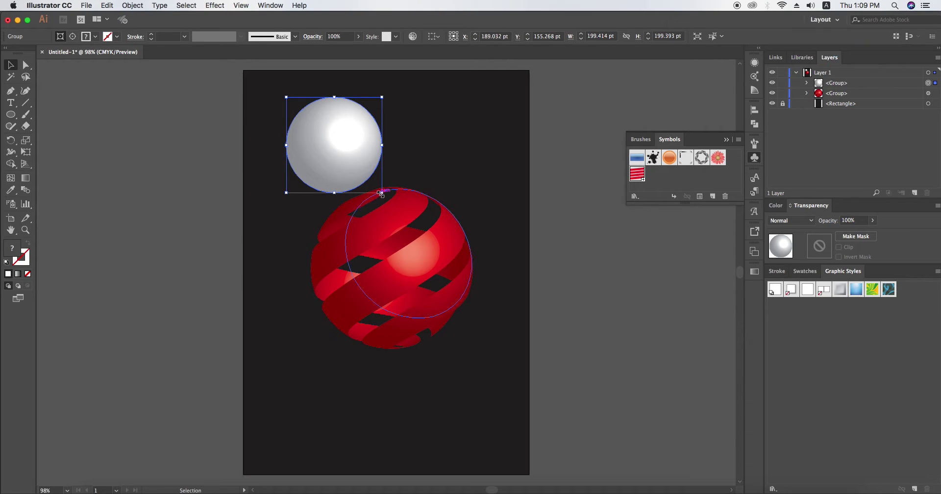
{"action": "left_click_drag", "start_coordinate": [382, 193], "coordinate": [396, 206]}
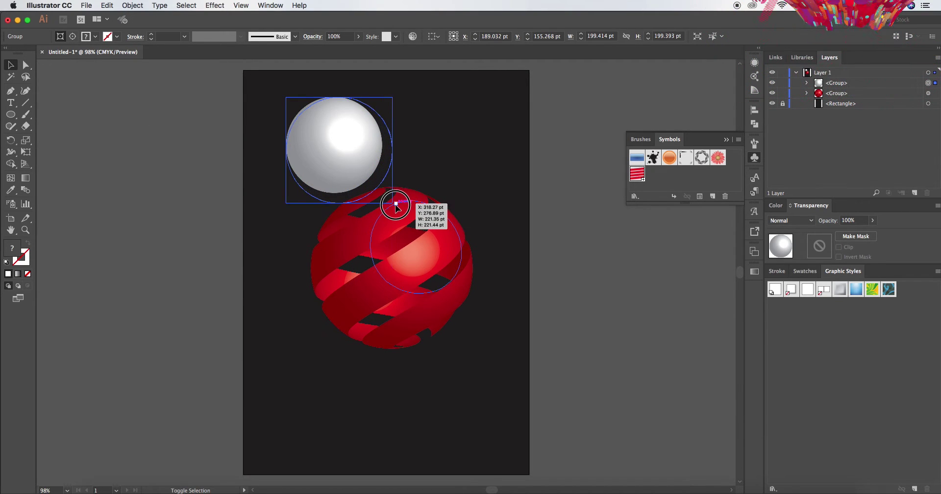
{"action": "left_click_drag", "start_coordinate": [343, 152], "coordinate": [397, 267]}
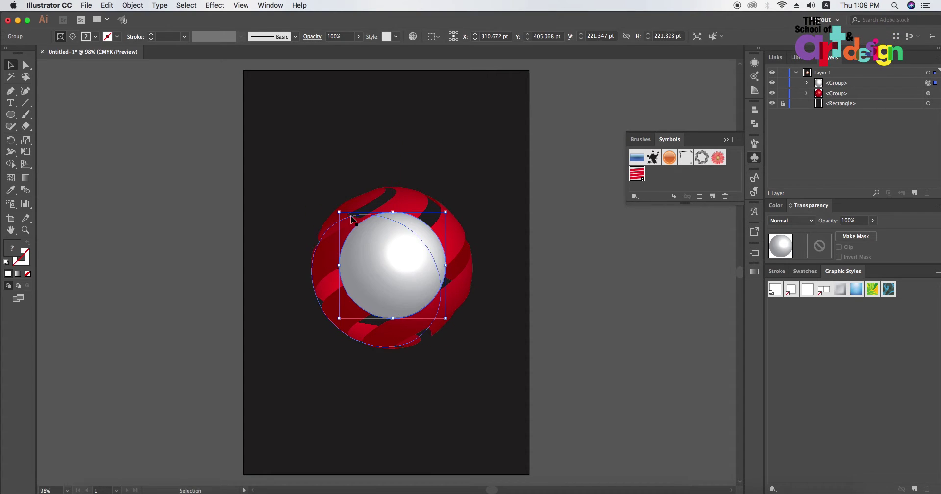
{"action": "left_click_drag", "start_coordinate": [338, 212], "coordinate": [311, 183]}
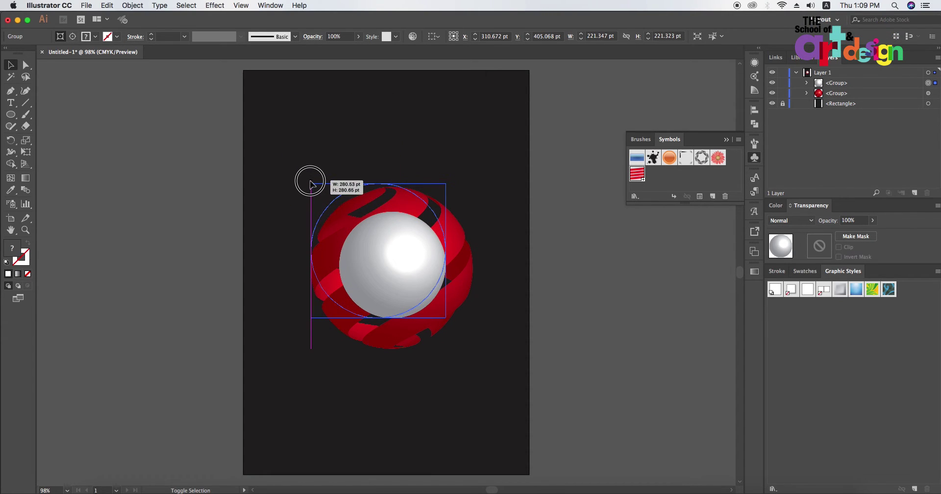
{"action": "left_click_drag", "start_coordinate": [376, 254], "coordinate": [396, 273]}
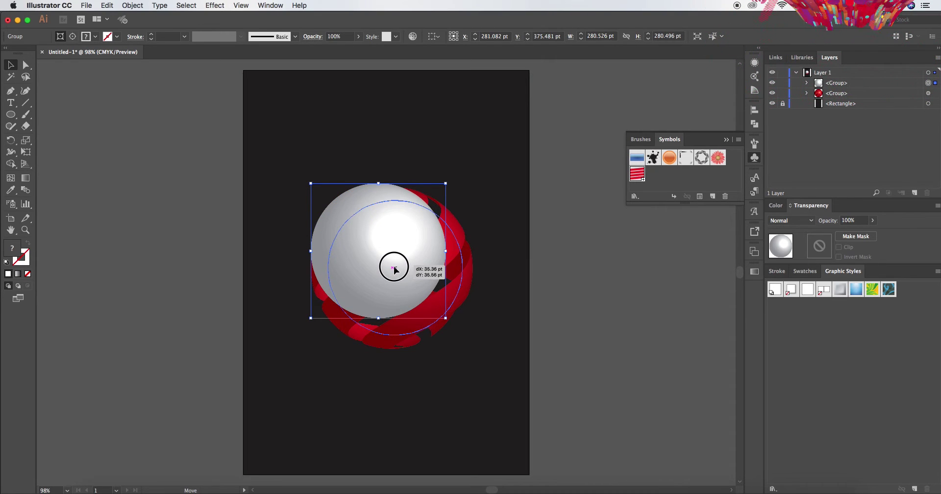
{"action": "left_click_drag", "start_coordinate": [395, 273], "coordinate": [401, 273]}
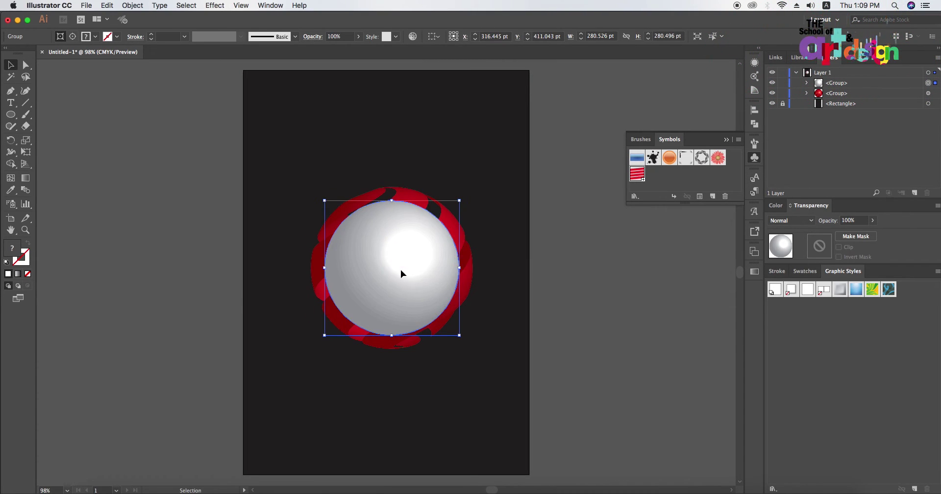
- Fine-tune the white sphere to about 316 pt, centred over the red sphere
{"action": "left_click_drag", "start_coordinate": [324, 200], "coordinate": [317, 193]}
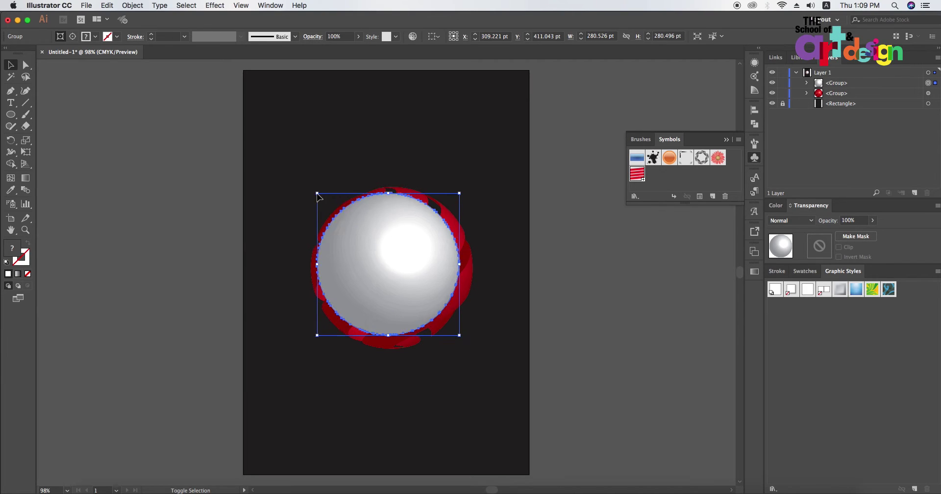
{"action": "left_click_drag", "start_coordinate": [373, 270], "coordinate": [381, 276]}
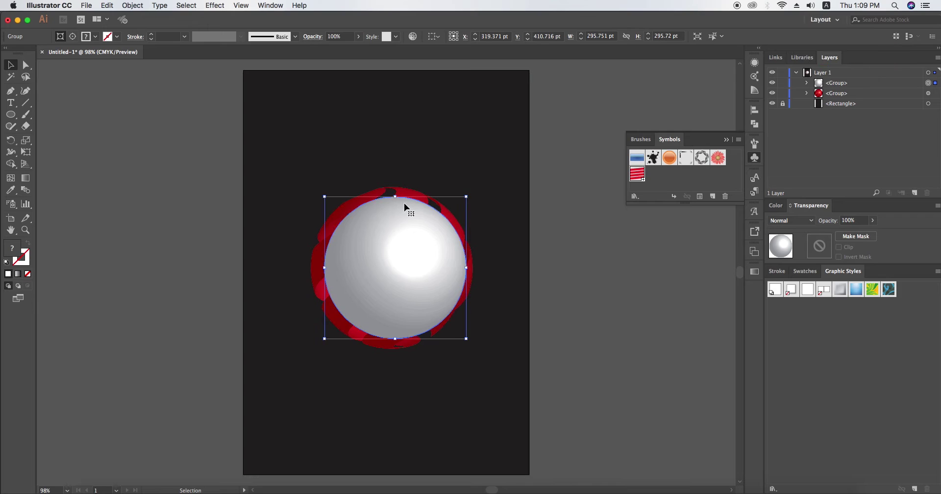
{"action": "key", "text": "Left"}
{"action": "key", "text": "Left"}
{"action": "key", "text": "Left"}
{"action": "key", "text": "Down"}
{"action": "key", "text": "Down"}
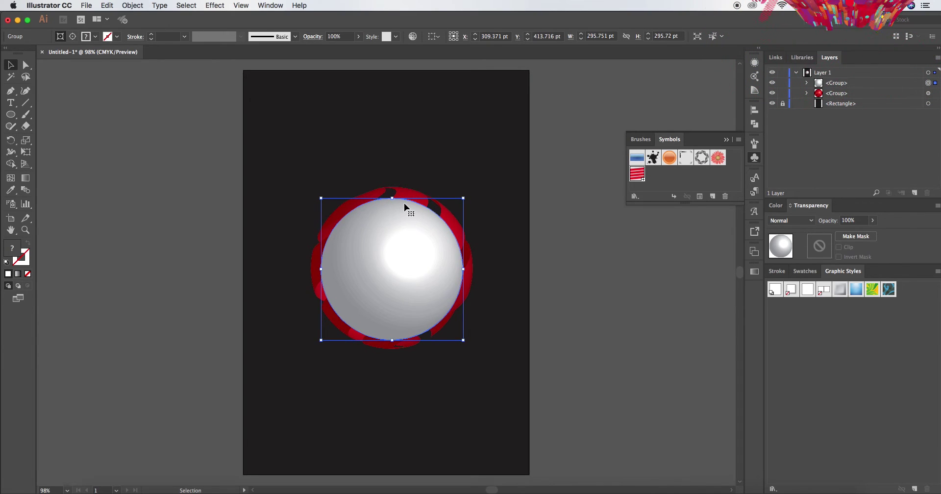
{"action": "key", "text": "Down"}
{"action": "key", "text": "shift+Down"}
{"action": "key", "text": "Down"}
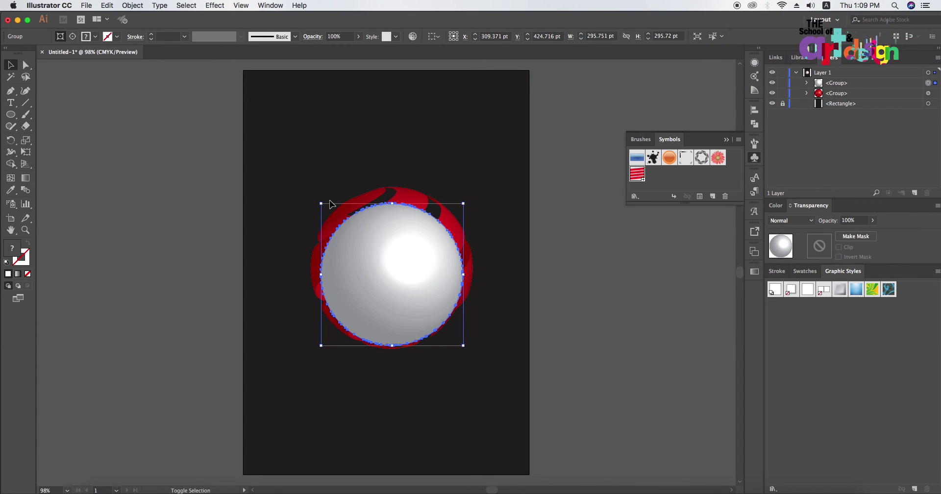
{"action": "left_click_drag", "start_coordinate": [319, 203], "coordinate": [313, 194]}
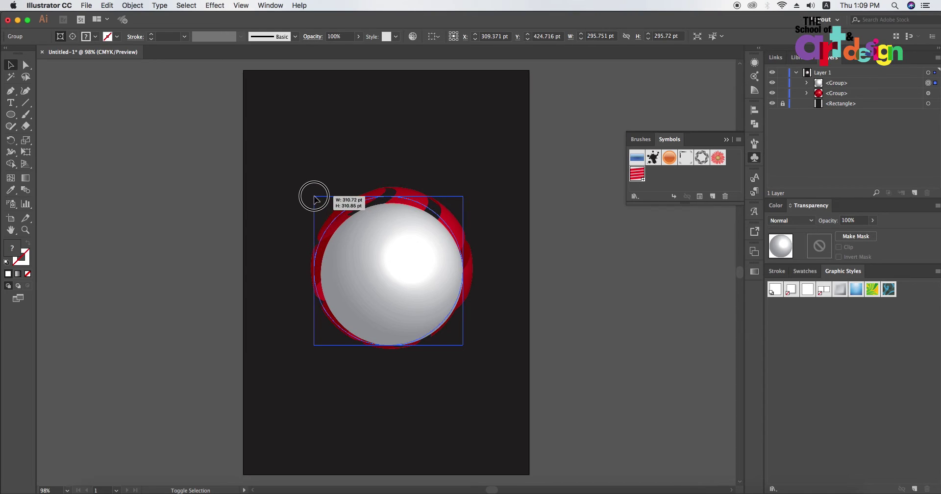
{"action": "left_click_drag", "start_coordinate": [395, 255], "coordinate": [397, 257]}
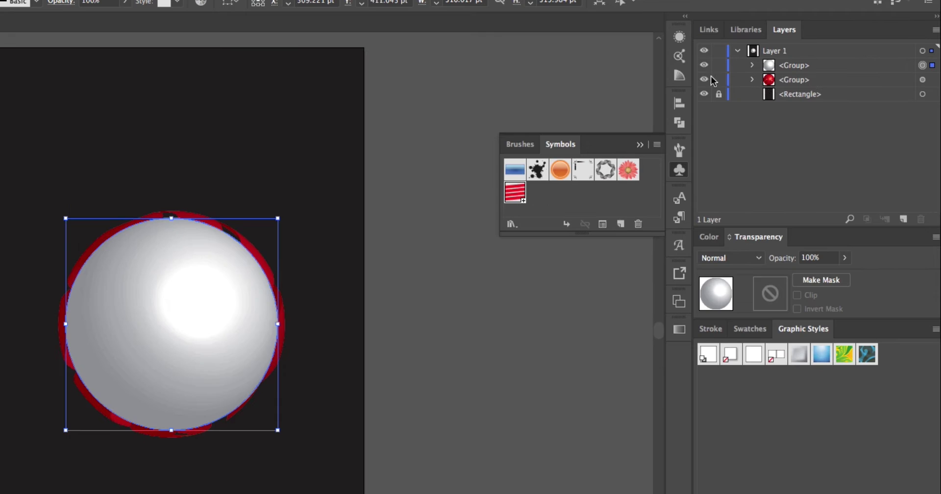
- In the Layers panel, nest the grey sphere's group between the red sphere's two clip groups
{"action": "left_click", "coordinate": [753, 65]}
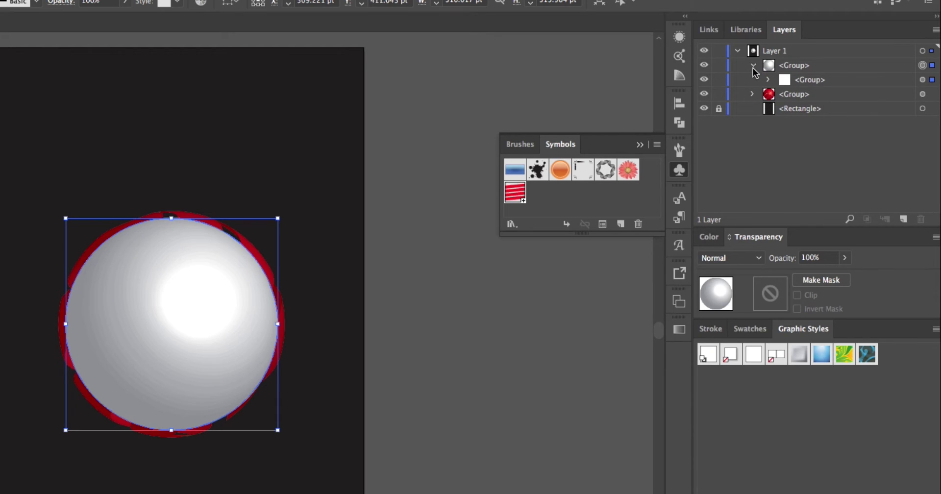
{"action": "left_click", "coordinate": [754, 94]}
{"action": "left_click", "coordinate": [769, 108]}
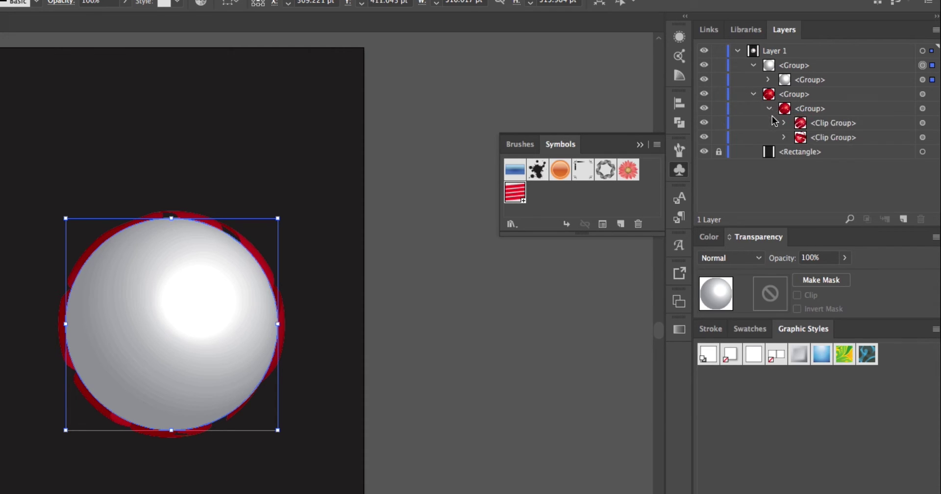
{"action": "mouse_move", "coordinate": [802, 82]}
{"action": "left_mouse_down"}
{"action": "mouse_move", "coordinate": [814, 108]}
{"action": "mouse_move", "coordinate": [831, 114]}
{"action": "left_mouse_up"}
{"action": "left_click", "coordinate": [533, 272]}
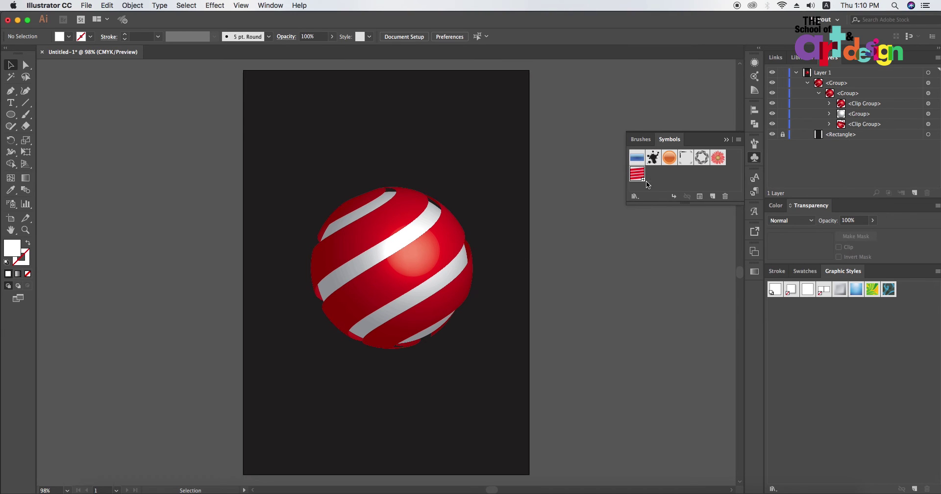
- Scale the striped sphere up to about 444 pt wide and shift it left and down
{"action": "left_click", "coordinate": [726, 140]}
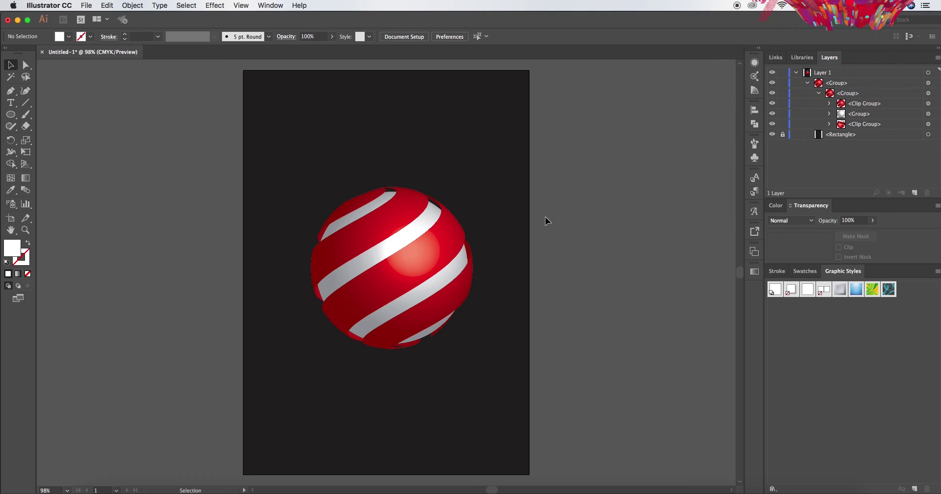
{"action": "left_click_drag", "start_coordinate": [278, 177], "coordinate": [483, 396]}
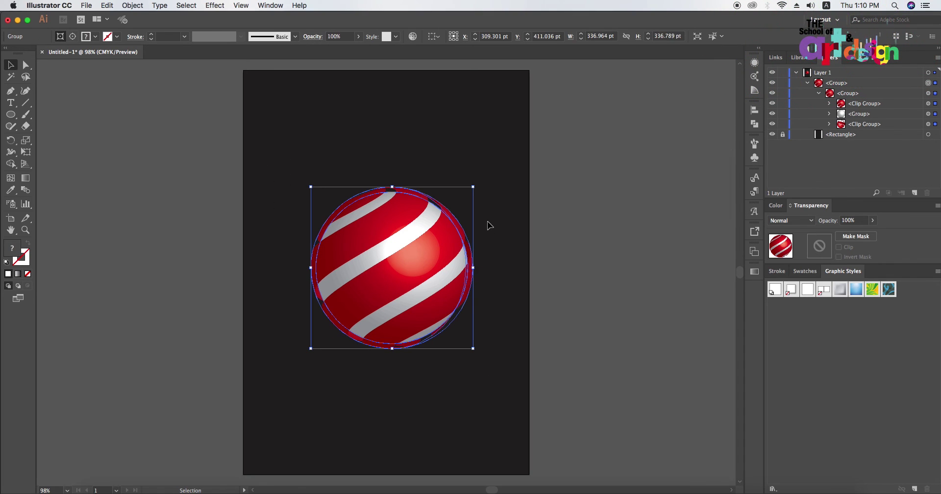
{"action": "left_click_drag", "start_coordinate": [473, 187], "coordinate": [525, 135]}
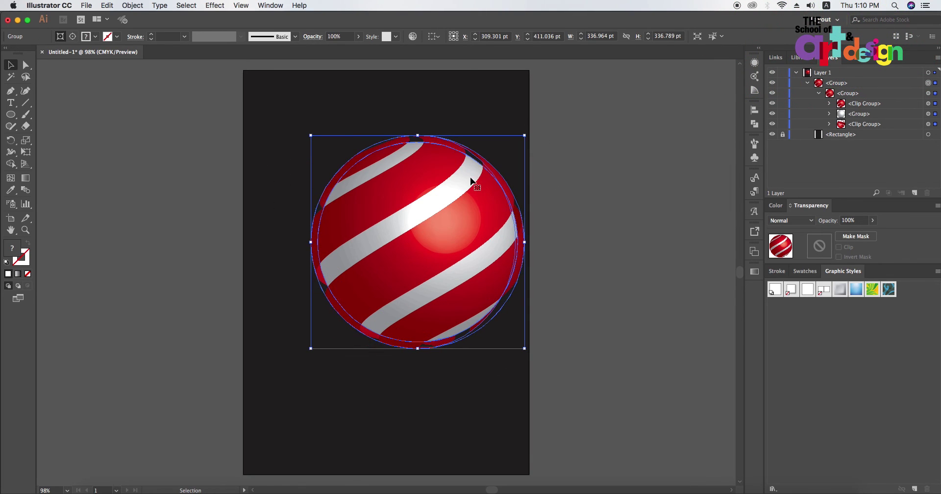
{"action": "left_click_drag", "start_coordinate": [423, 241], "coordinate": [397, 257]}
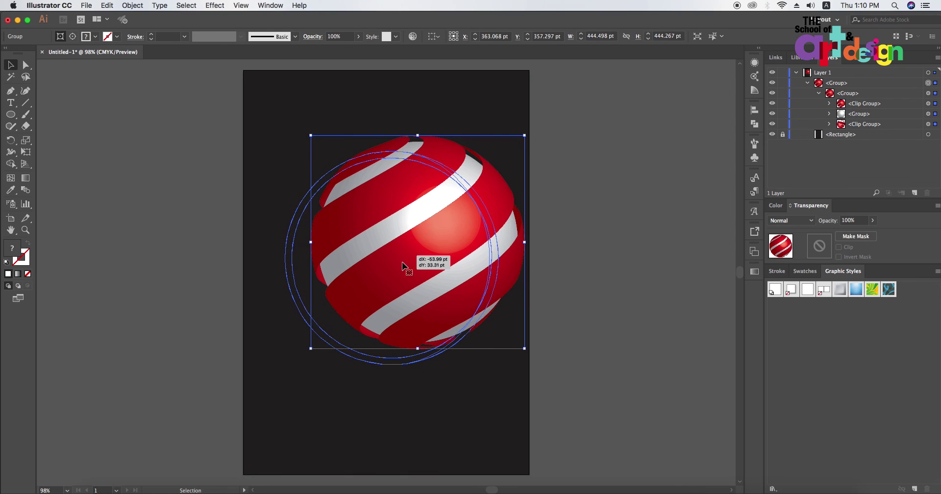
{"action": "left_click", "coordinate": [615, 319]}
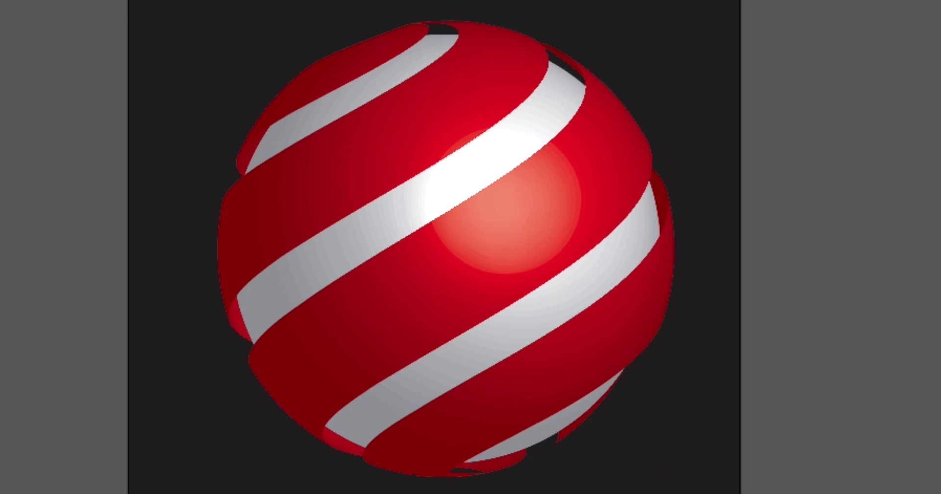